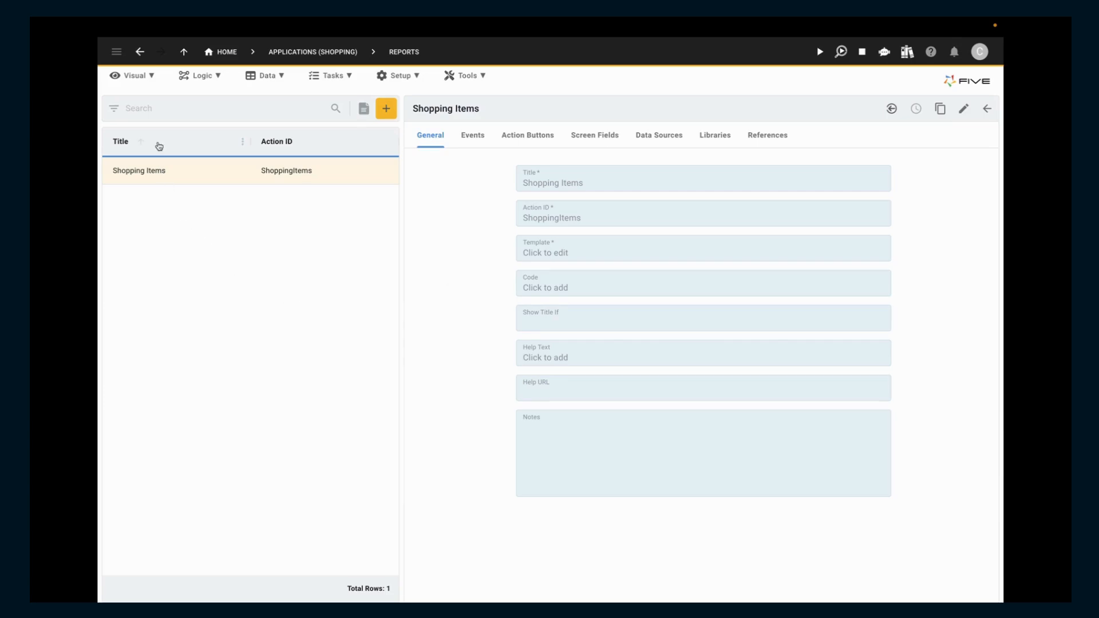
Step: Create and save a new menu item captioned Management with menu order 6
click(140, 77)
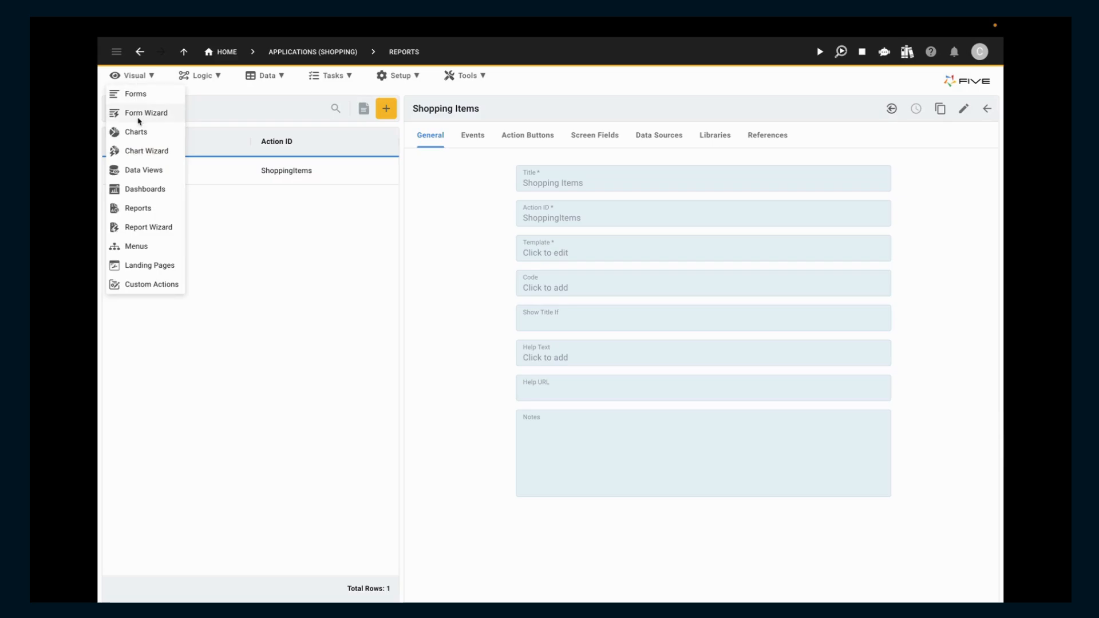
click(146, 246)
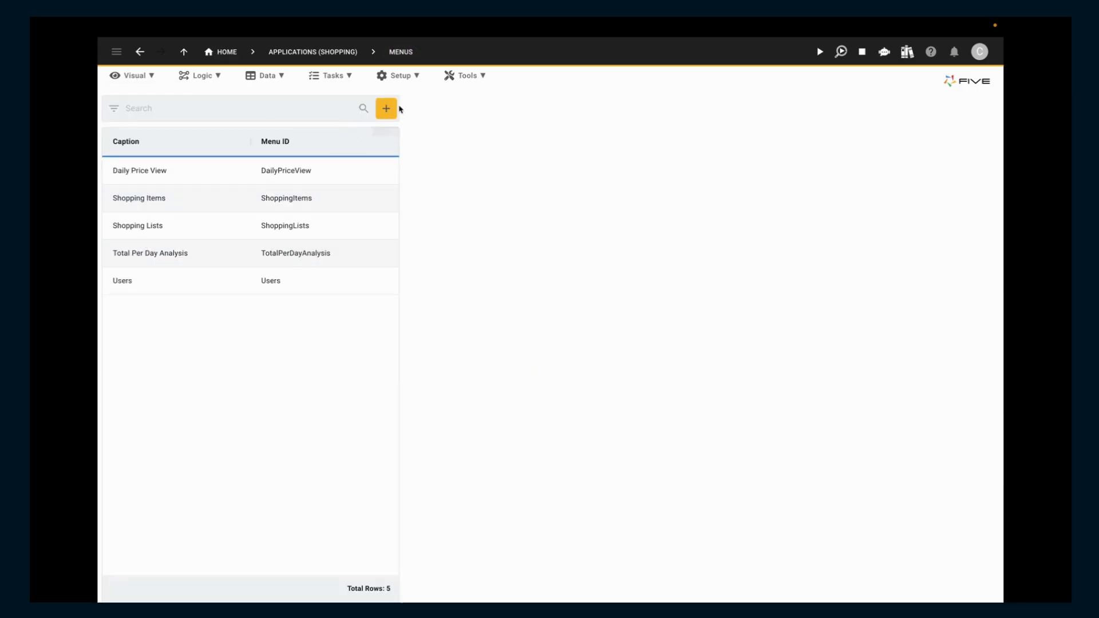
click(386, 108)
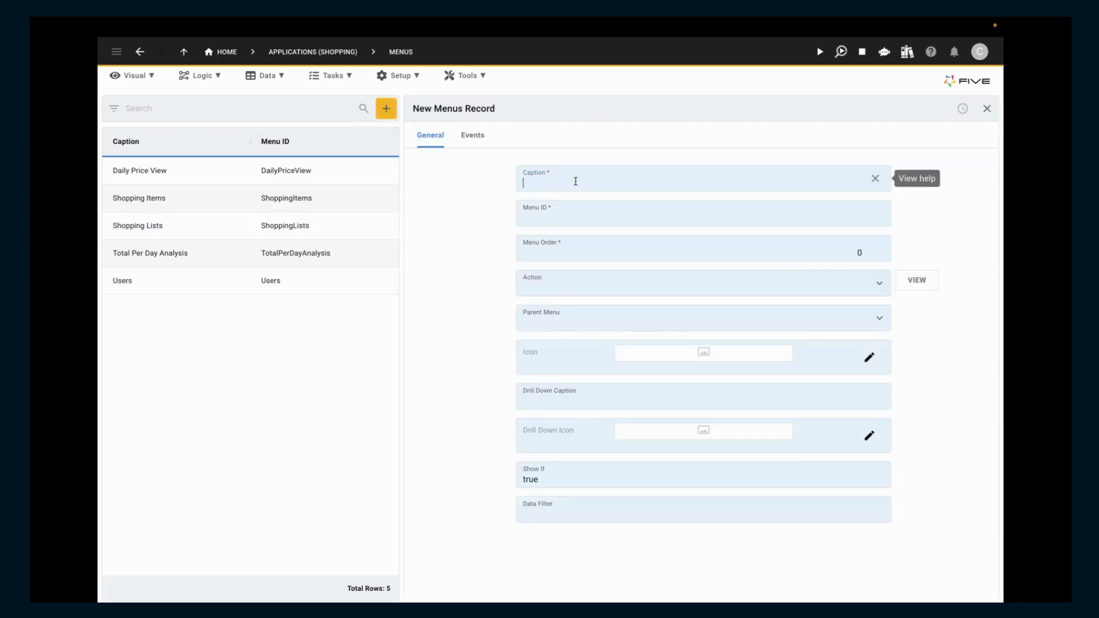
text(Management)
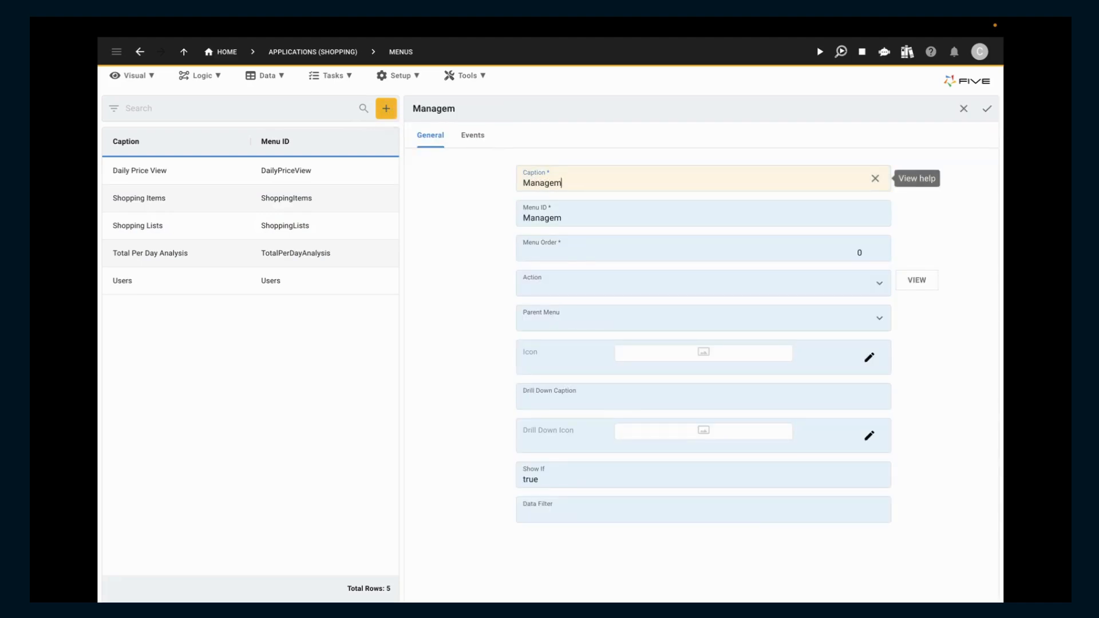
key(Tab)
key(Tab)
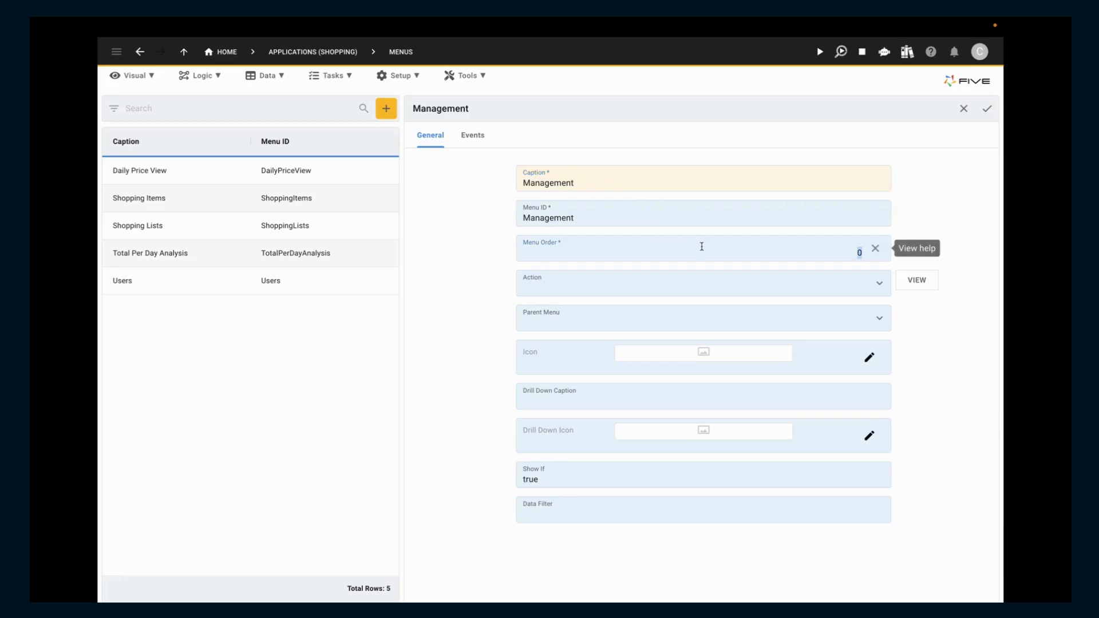
text(6)
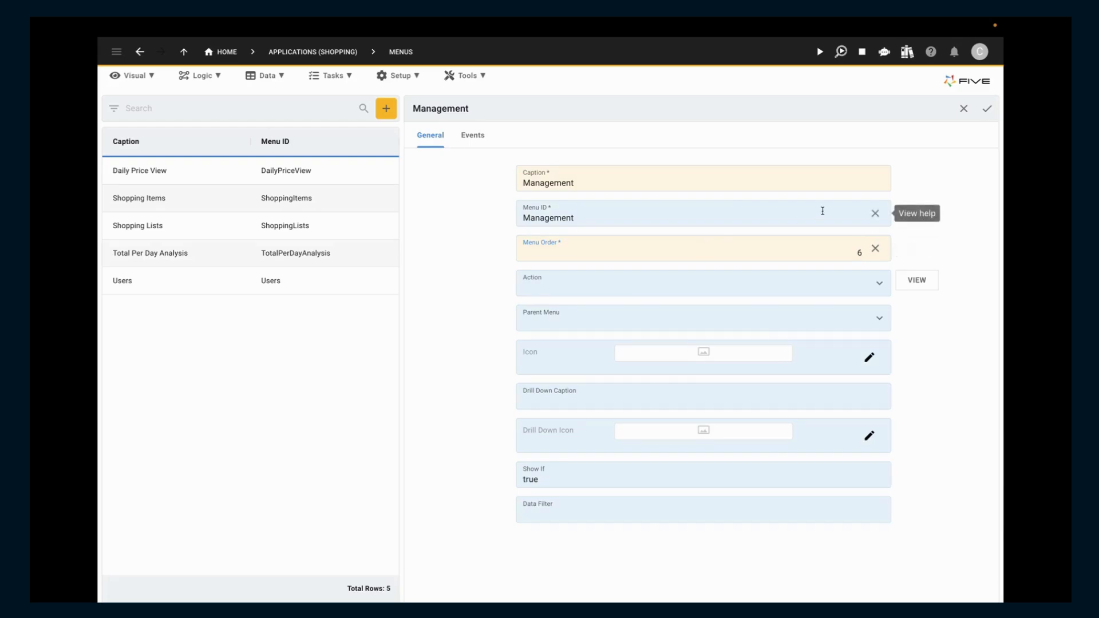
click(989, 111)
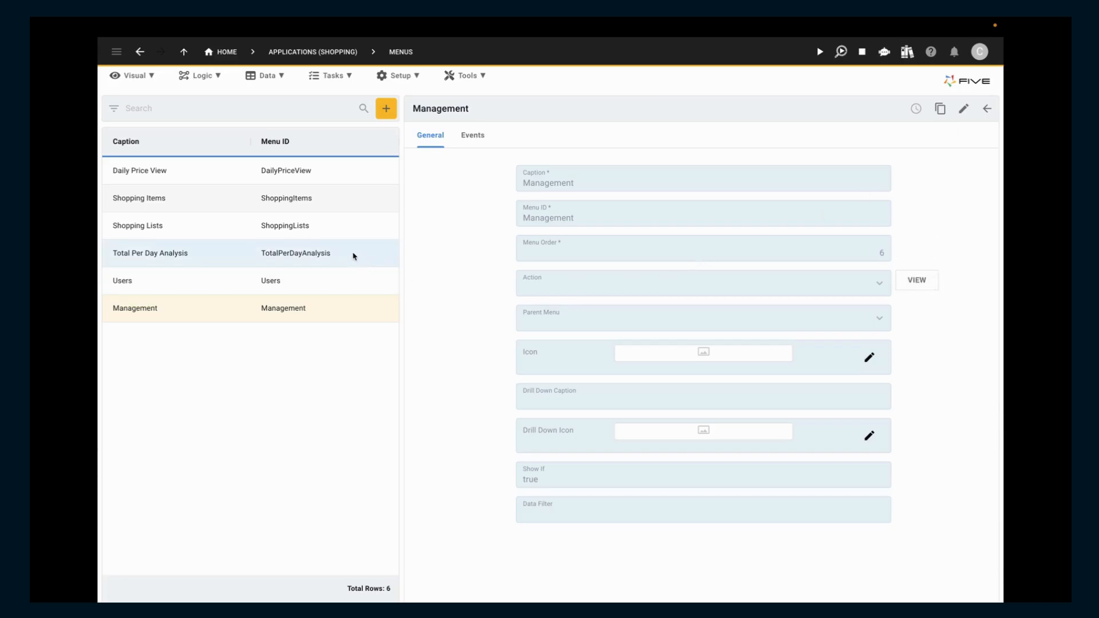
Step: Set the parent menu of the Total Per Day Analysis menu item to Management and save the record
click(354, 256)
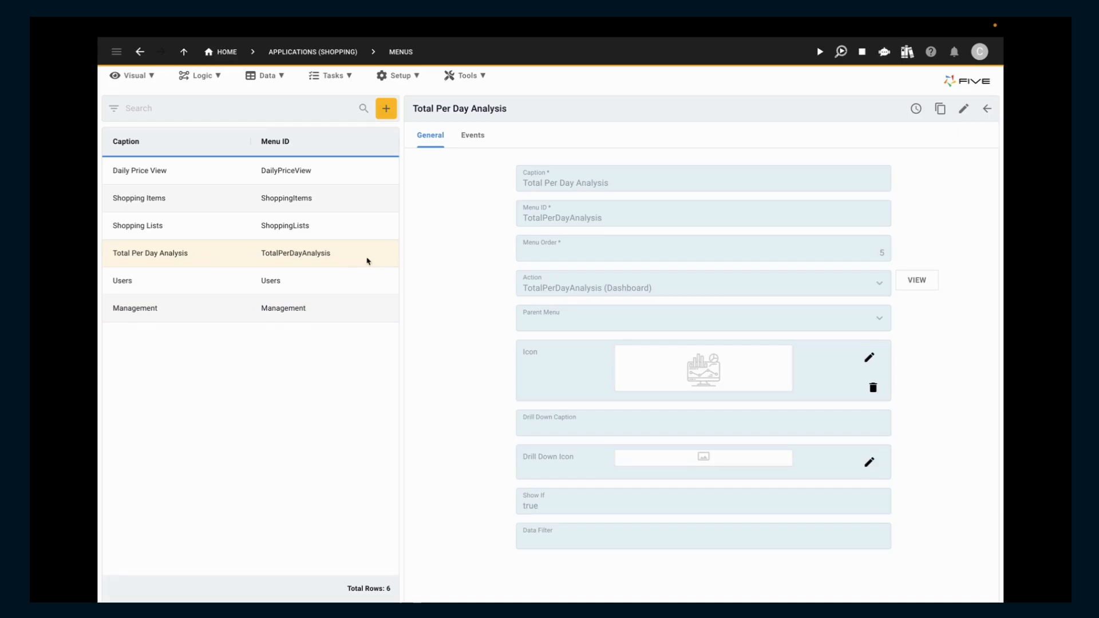
click(610, 321)
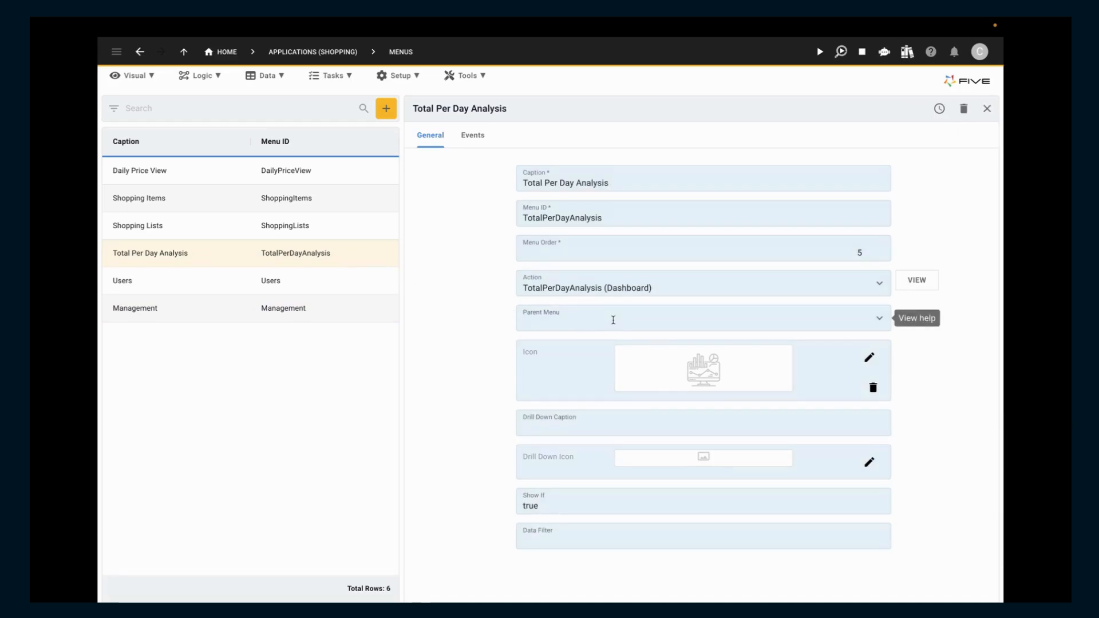
click(610, 321)
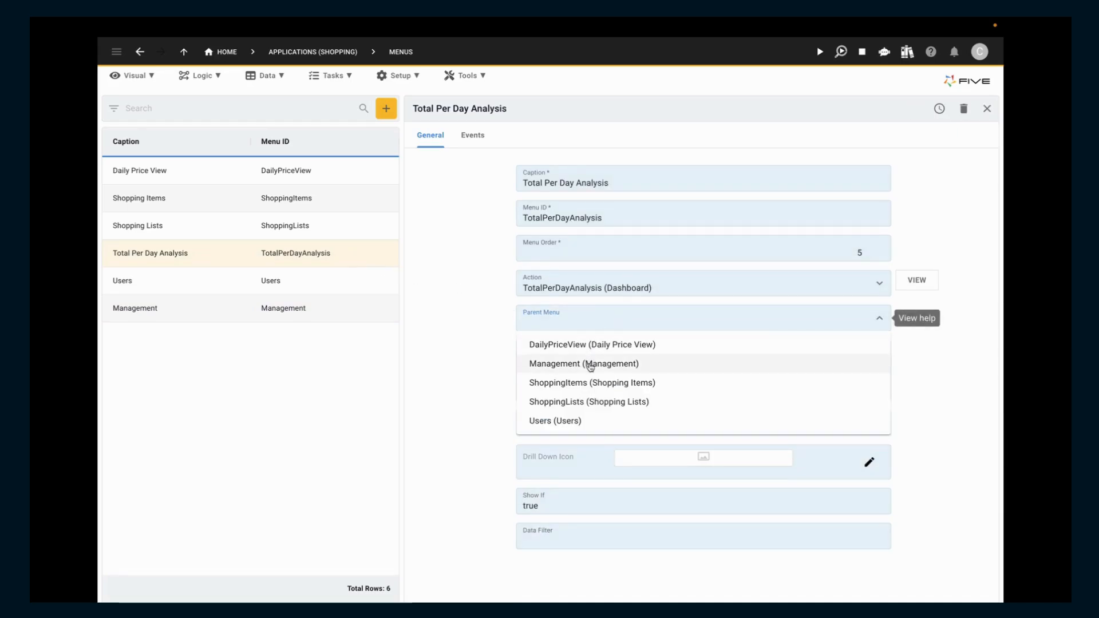
click(588, 364)
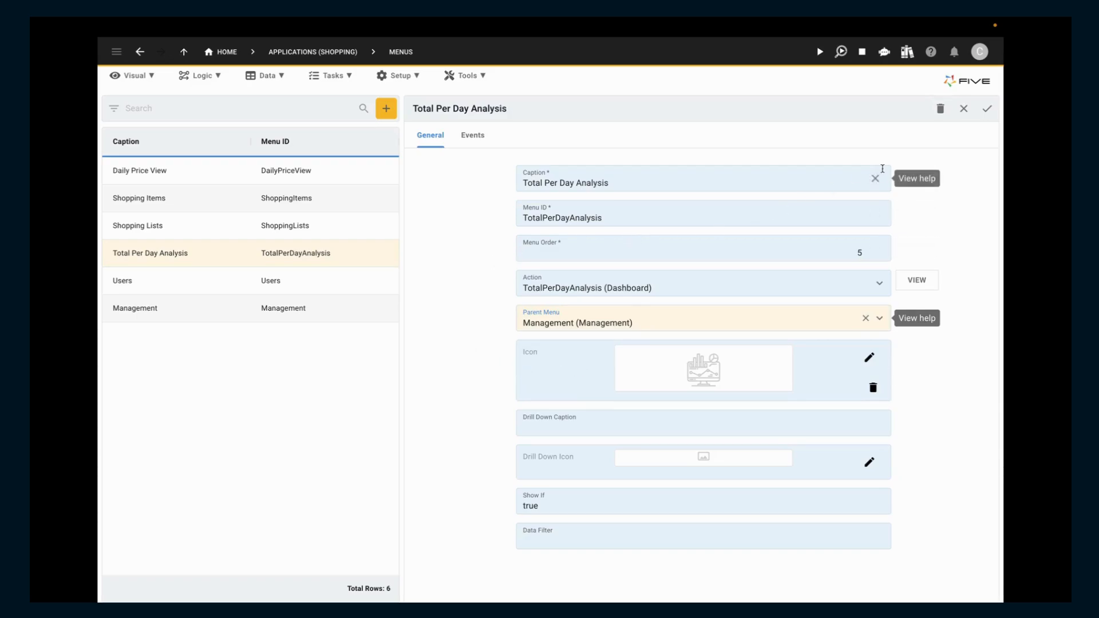
click(989, 110)
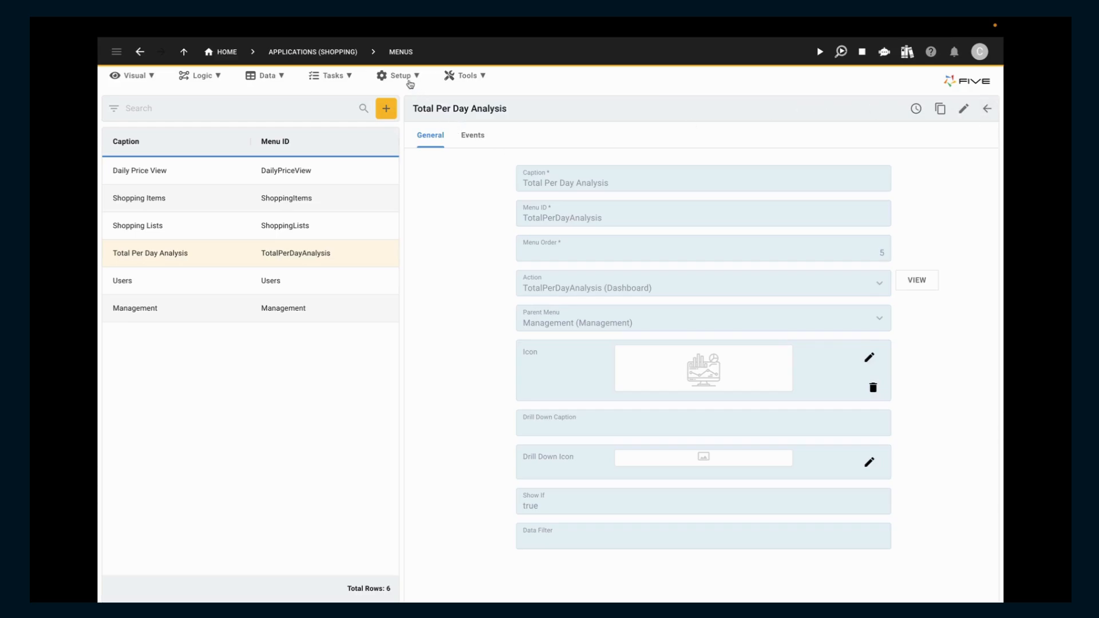
Step: Start a new role named Management and assign it the Management menu
click(409, 83)
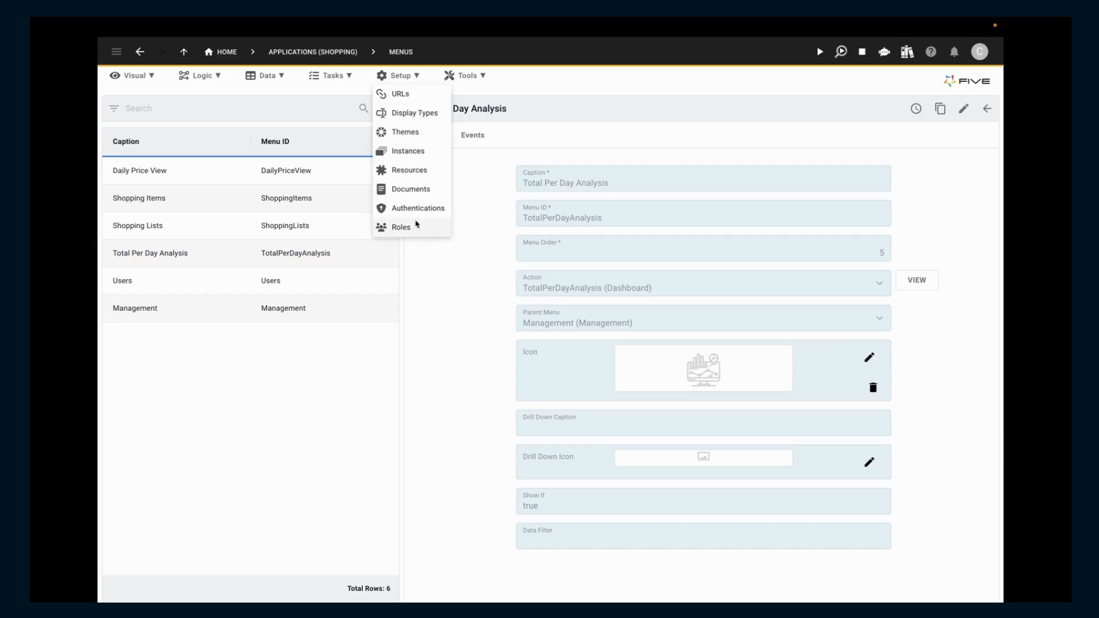
click(417, 228)
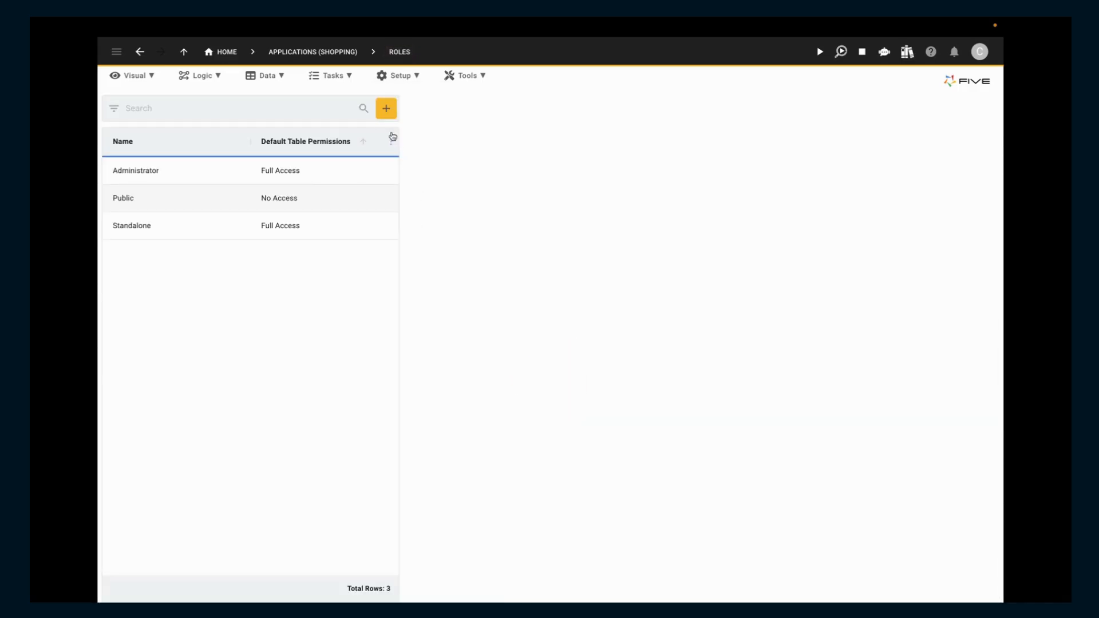
click(386, 109)
click(573, 178)
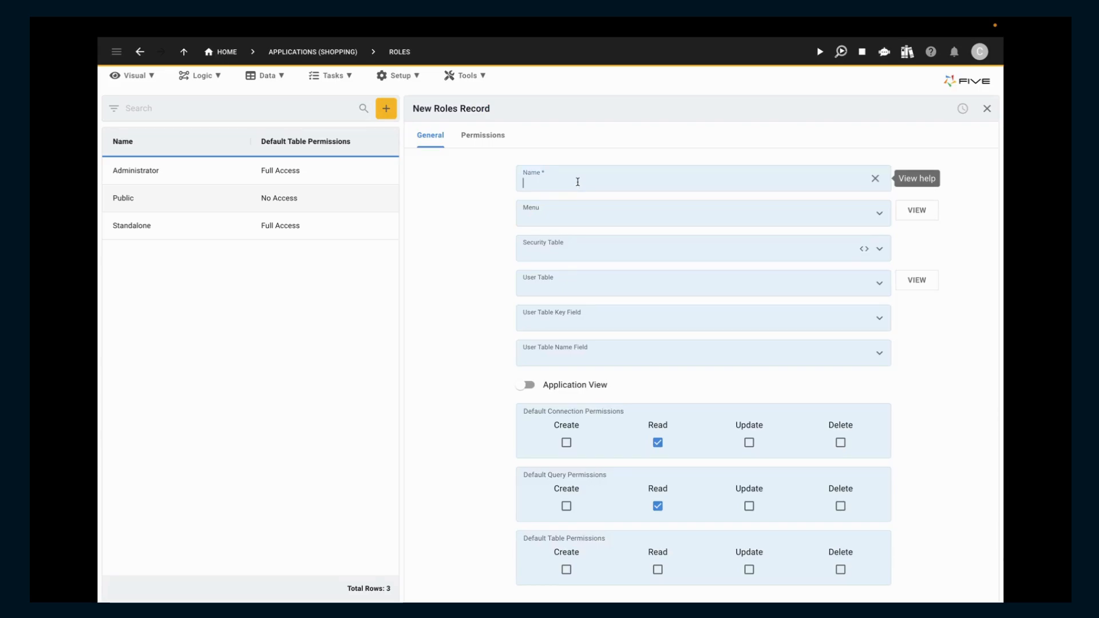
text(Management)
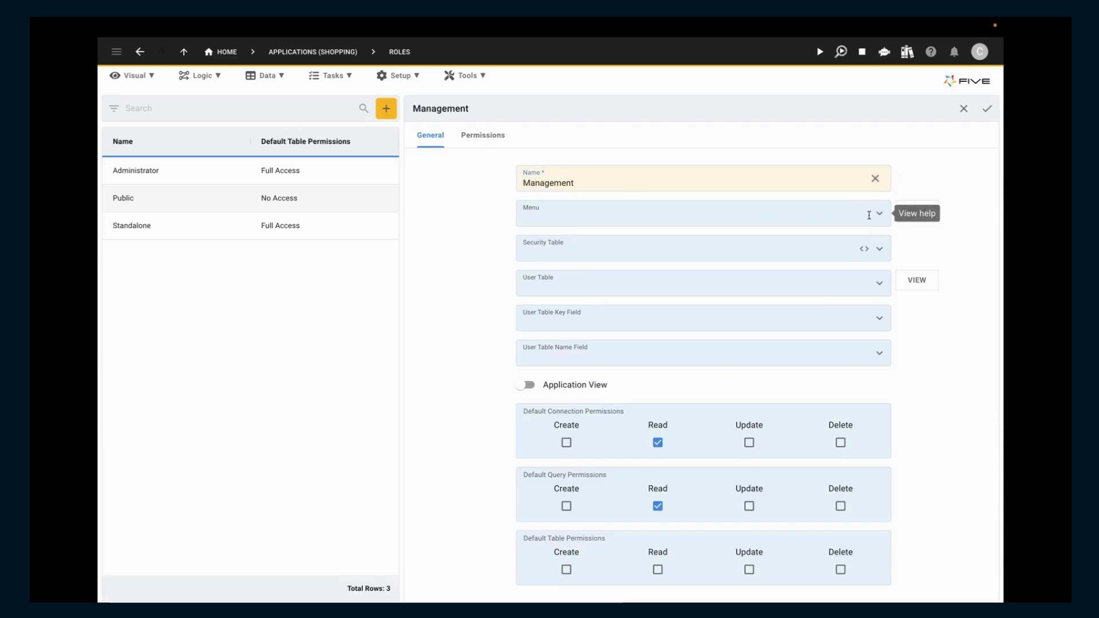
click(879, 215)
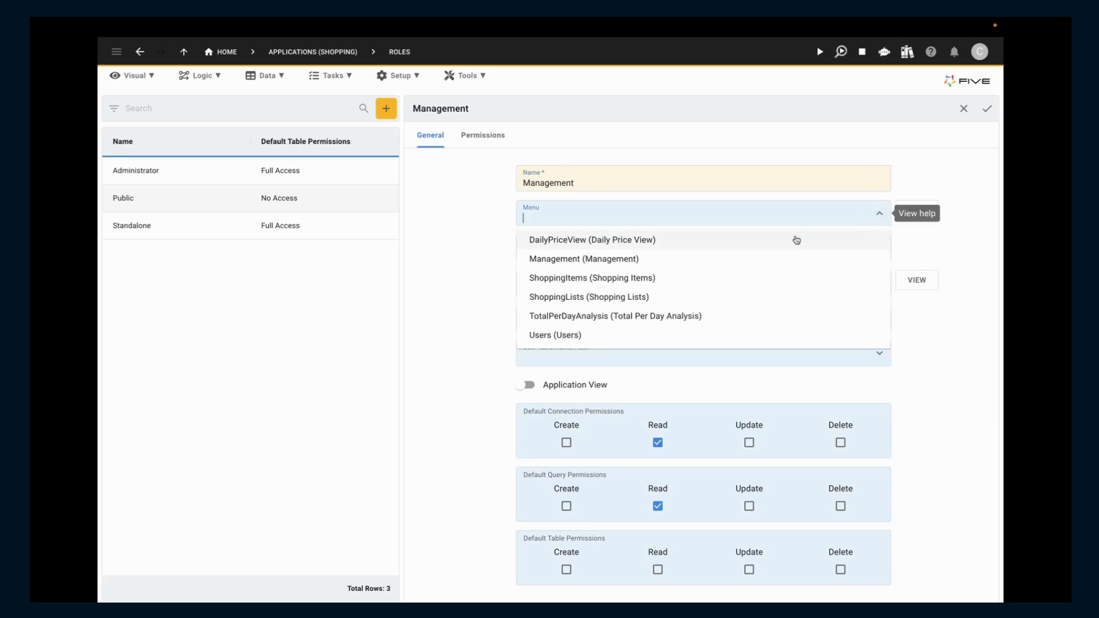
click(679, 261)
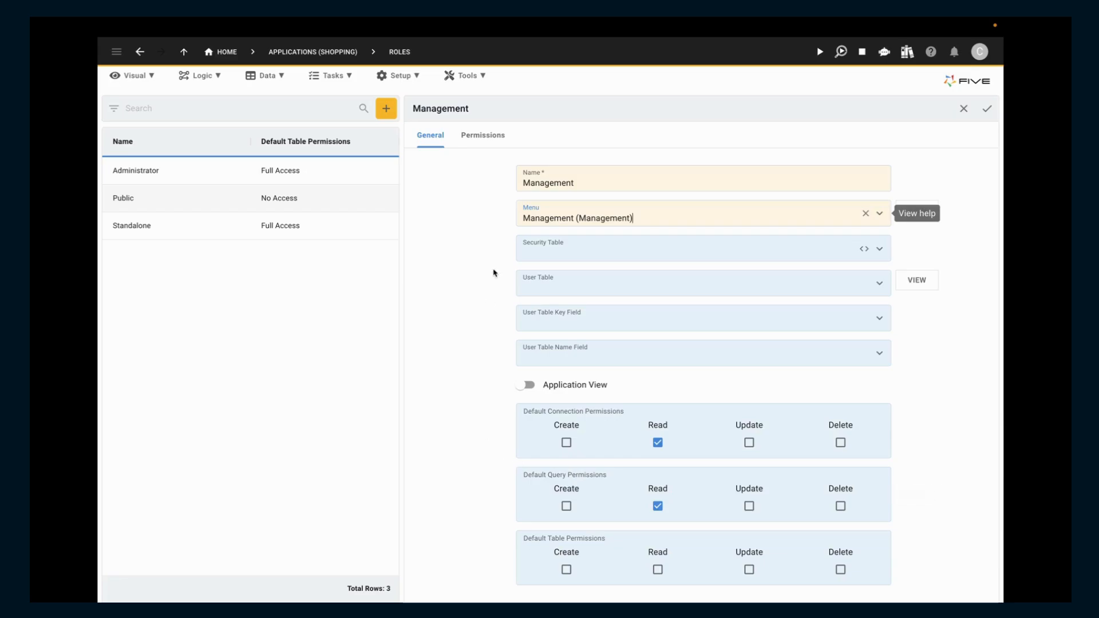
Step: Add a Read permission on the Item data source to the Management role
click(492, 139)
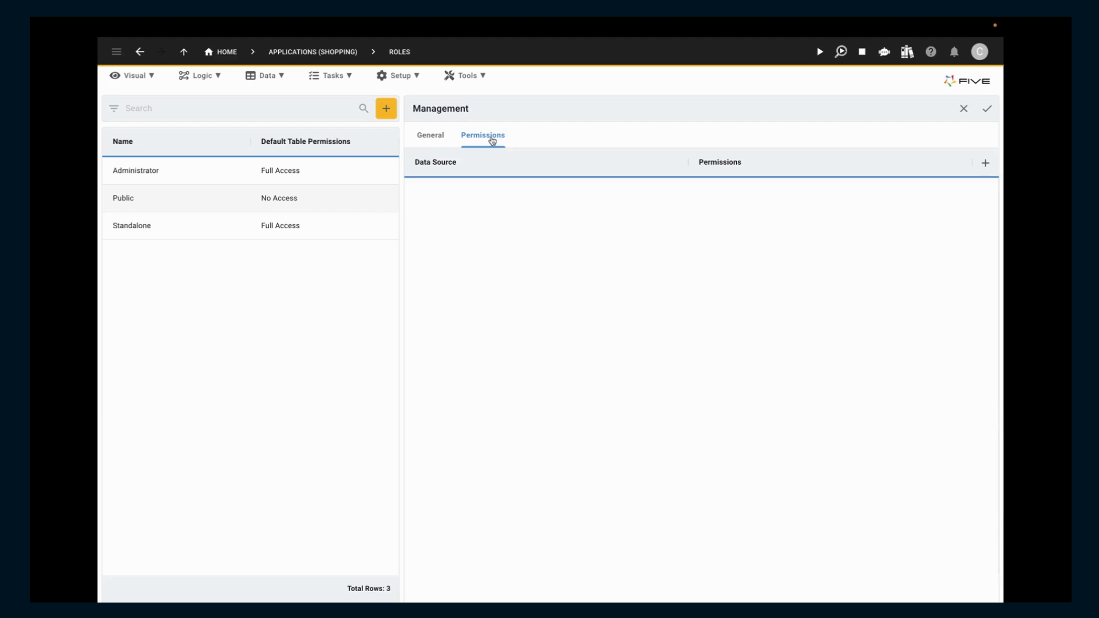
click(985, 166)
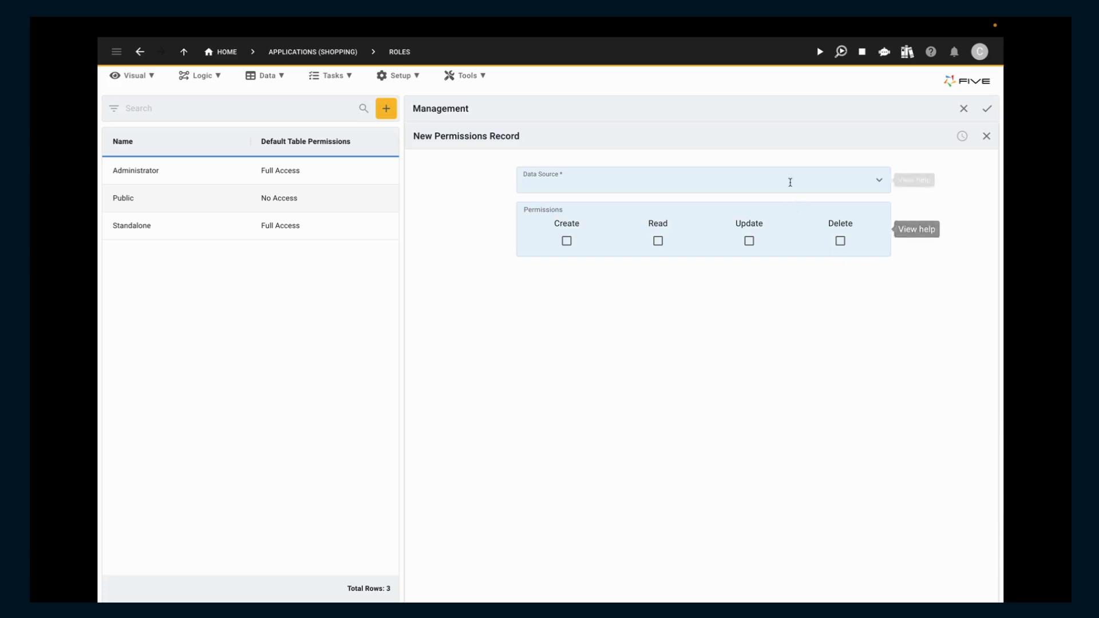
click(787, 175)
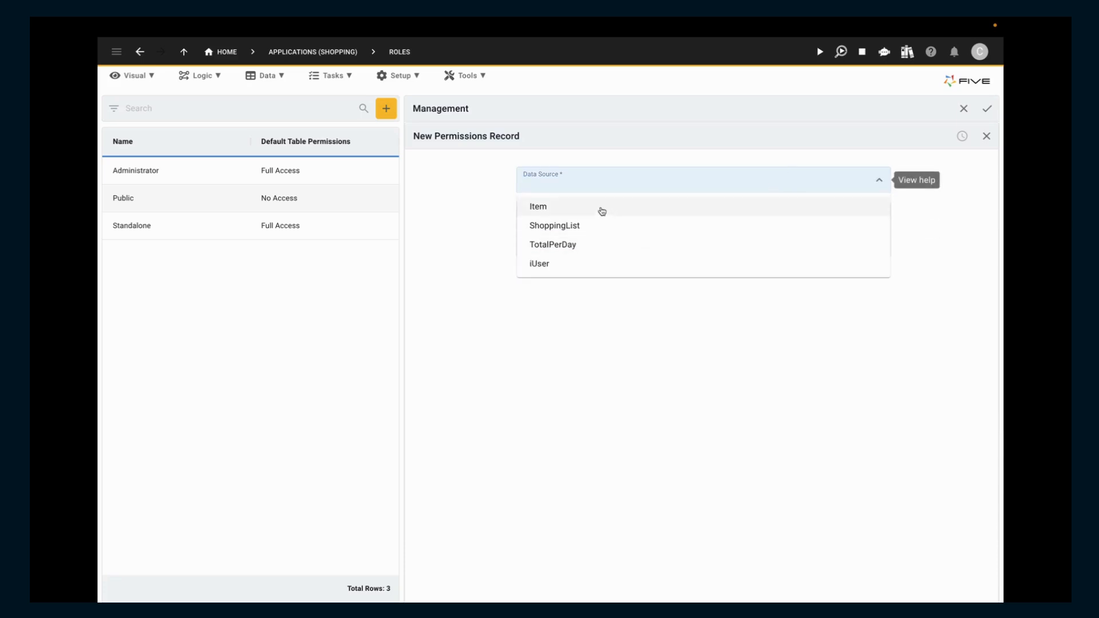
click(601, 207)
click(658, 241)
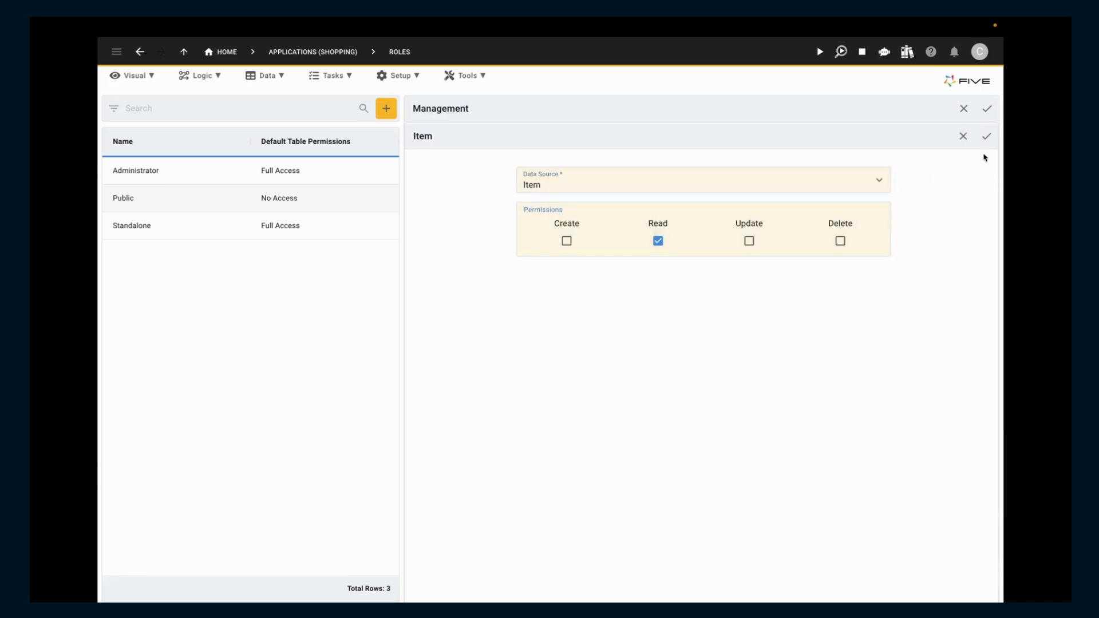
click(986, 137)
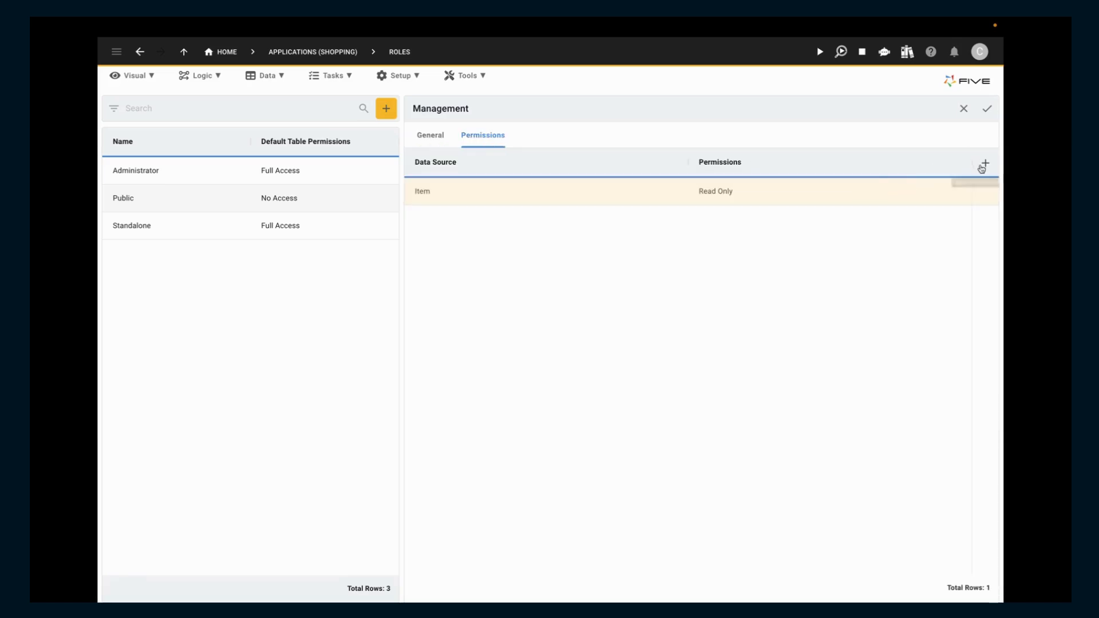
Step: Add a Read permission on the ShoppingList data source to the Management role
click(985, 162)
click(761, 182)
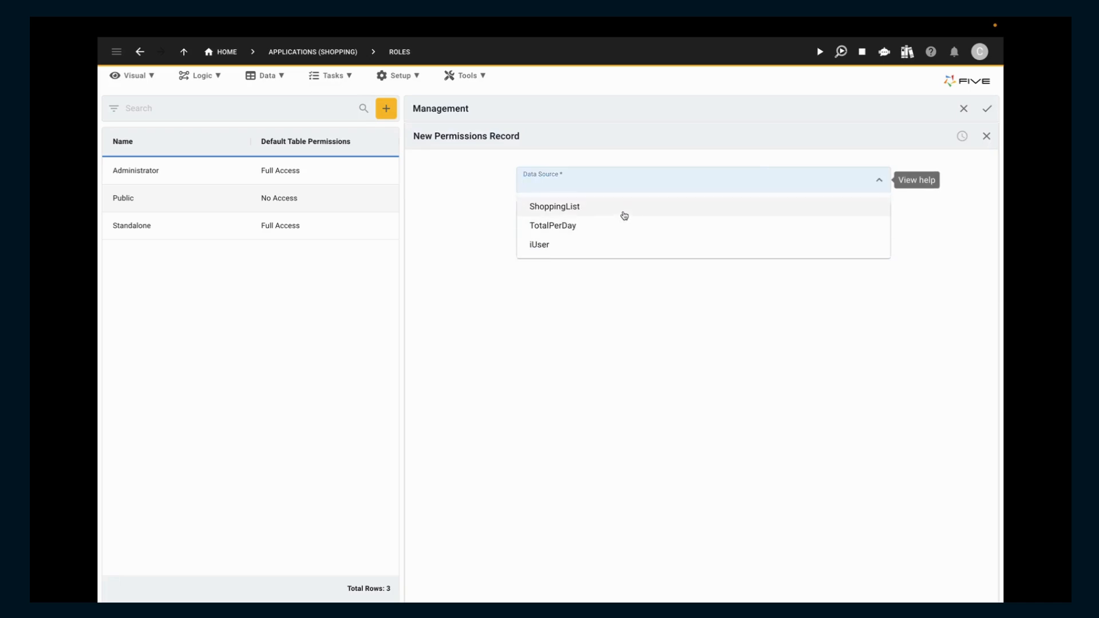
click(630, 214)
click(658, 241)
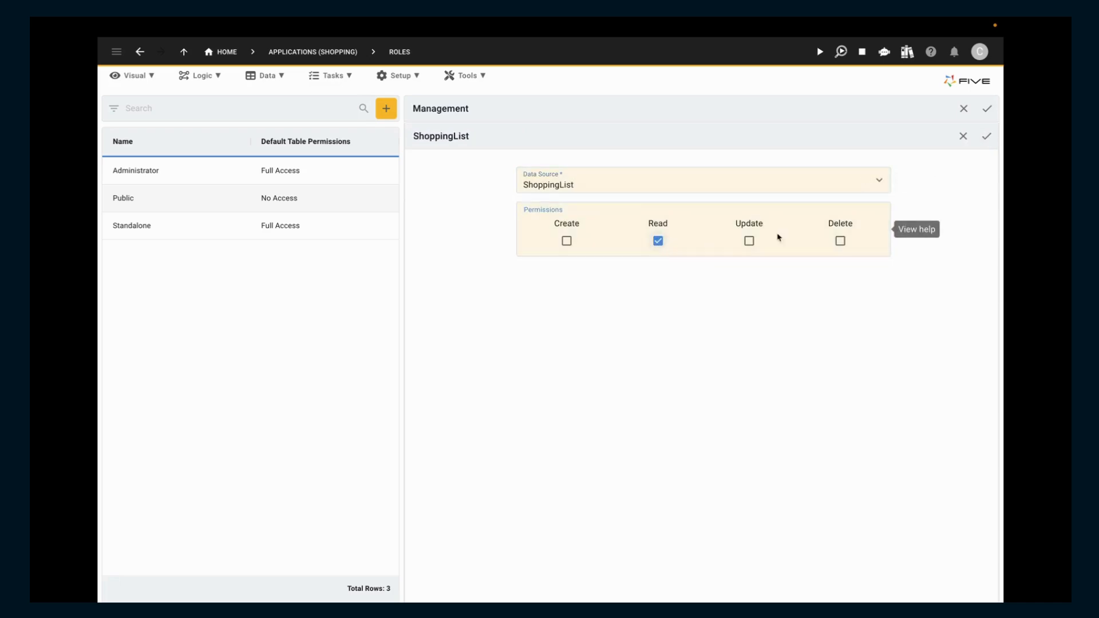
click(988, 138)
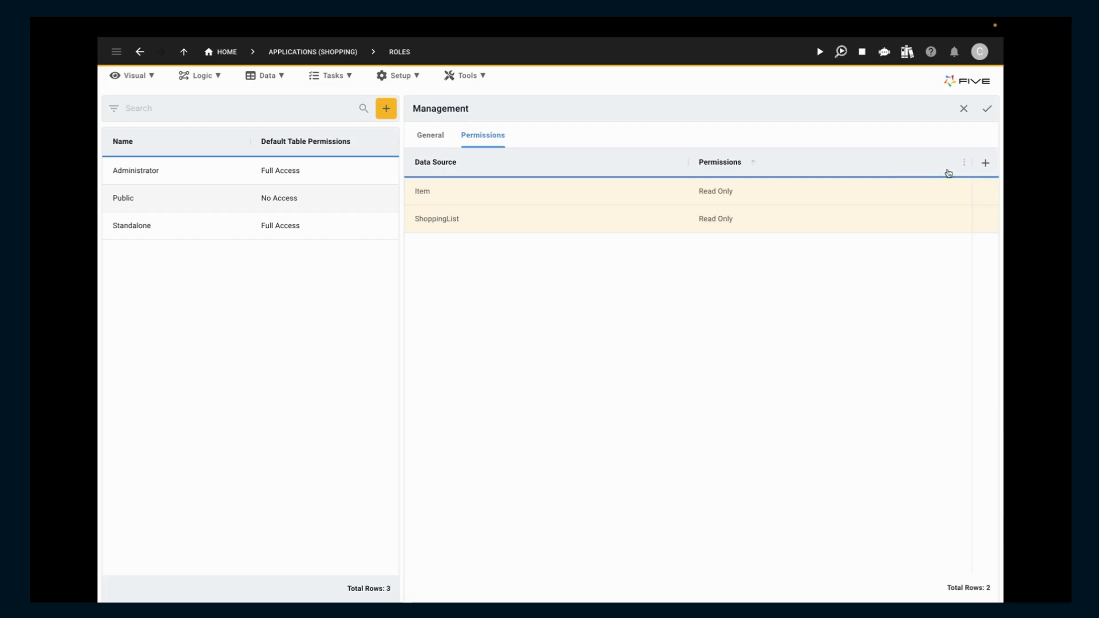
Step: Add a Read permission on the TotalPerDay data source and save the Management role
click(985, 162)
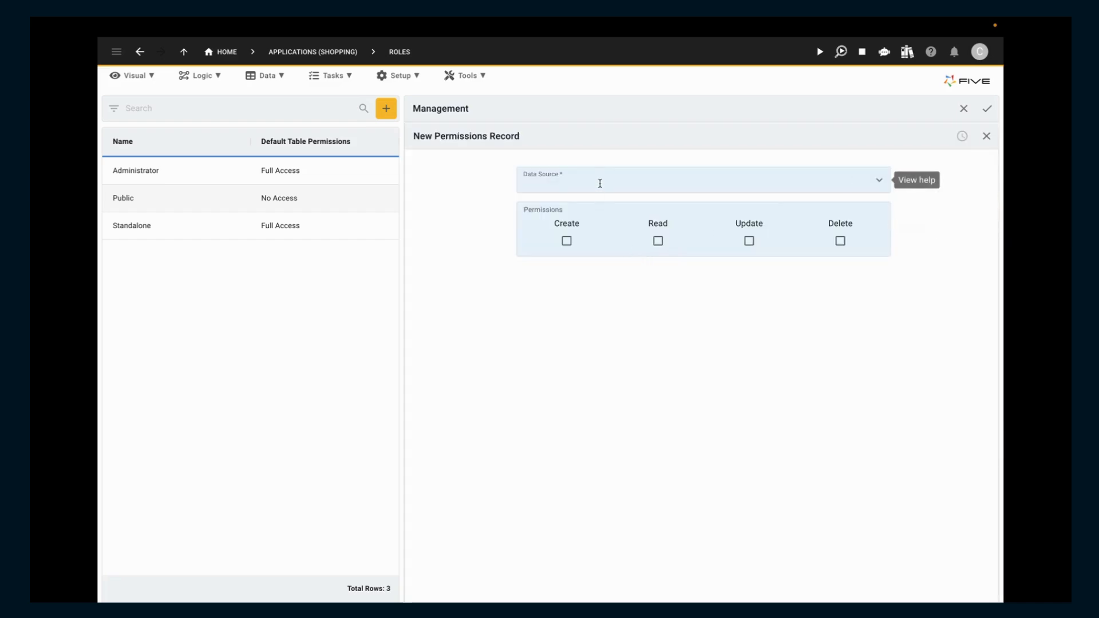
click(599, 182)
click(583, 211)
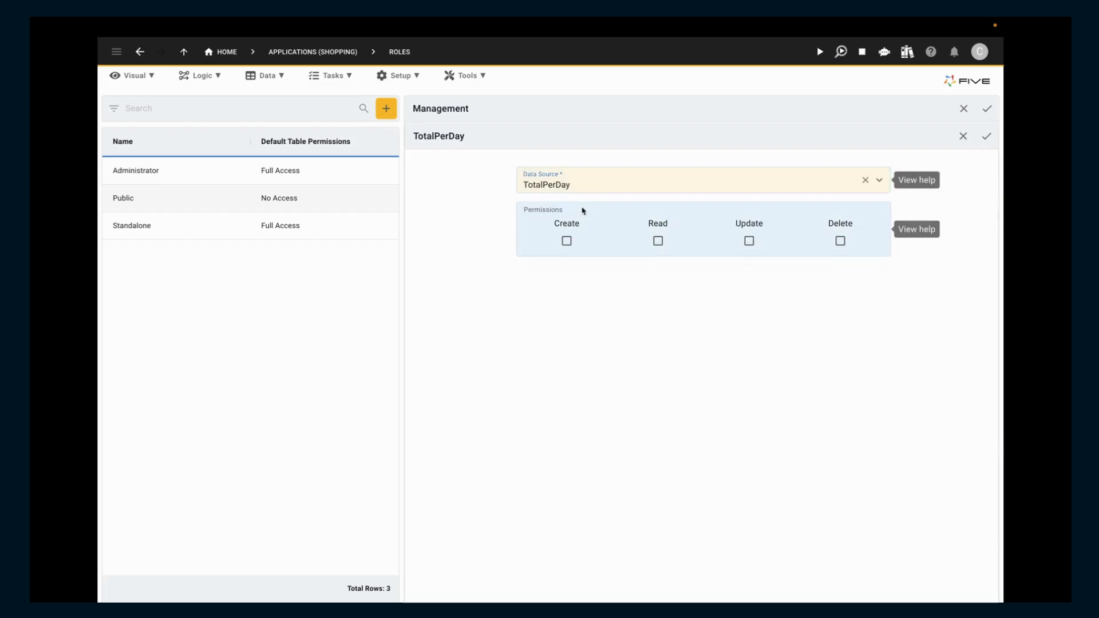
click(658, 241)
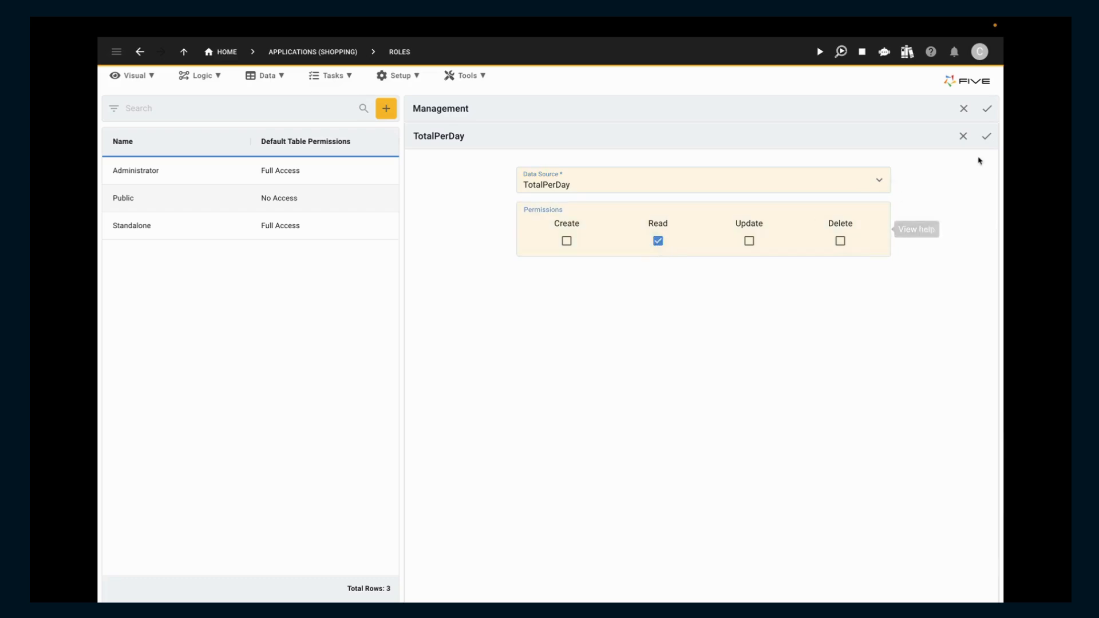
click(984, 139)
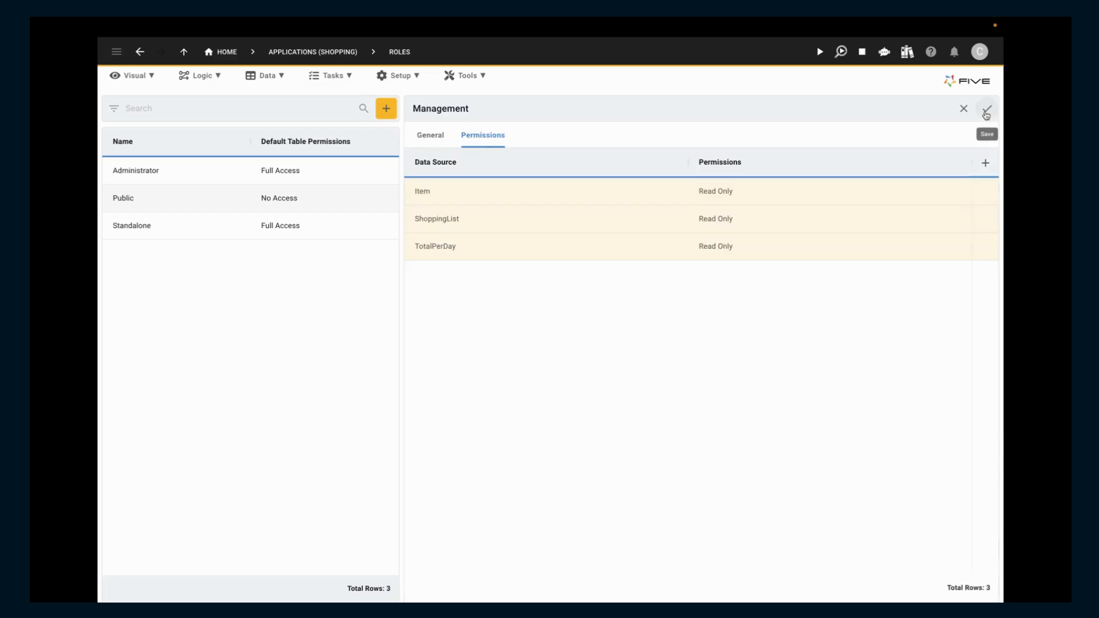
click(986, 110)
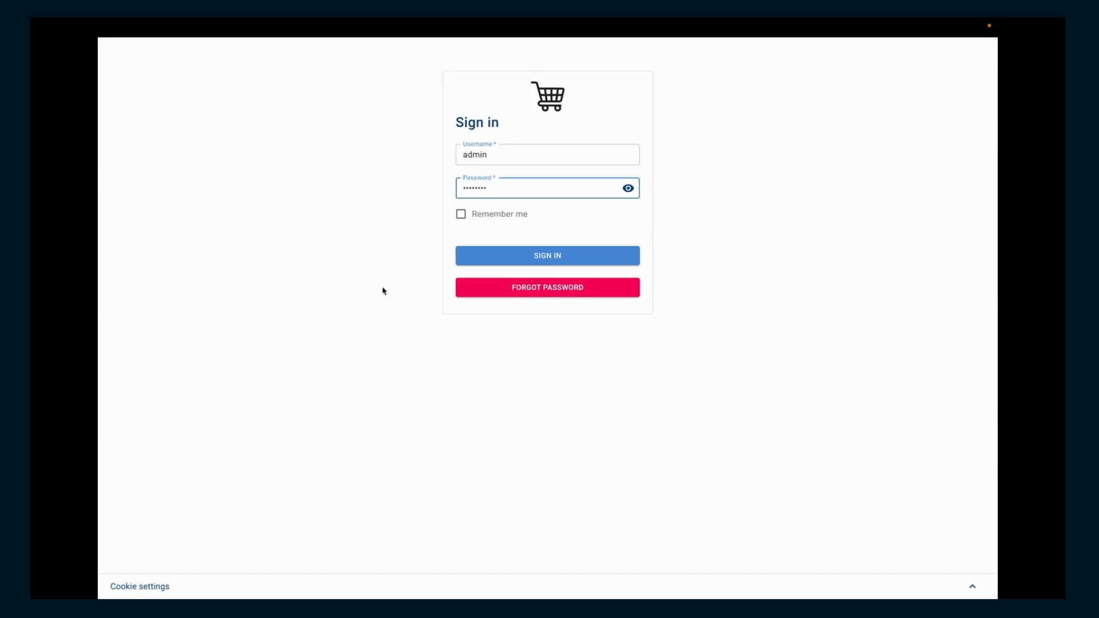
Step: Sign in to the running shopping application and view the Total Per Day Analysis dashboard under Management
click(525, 258)
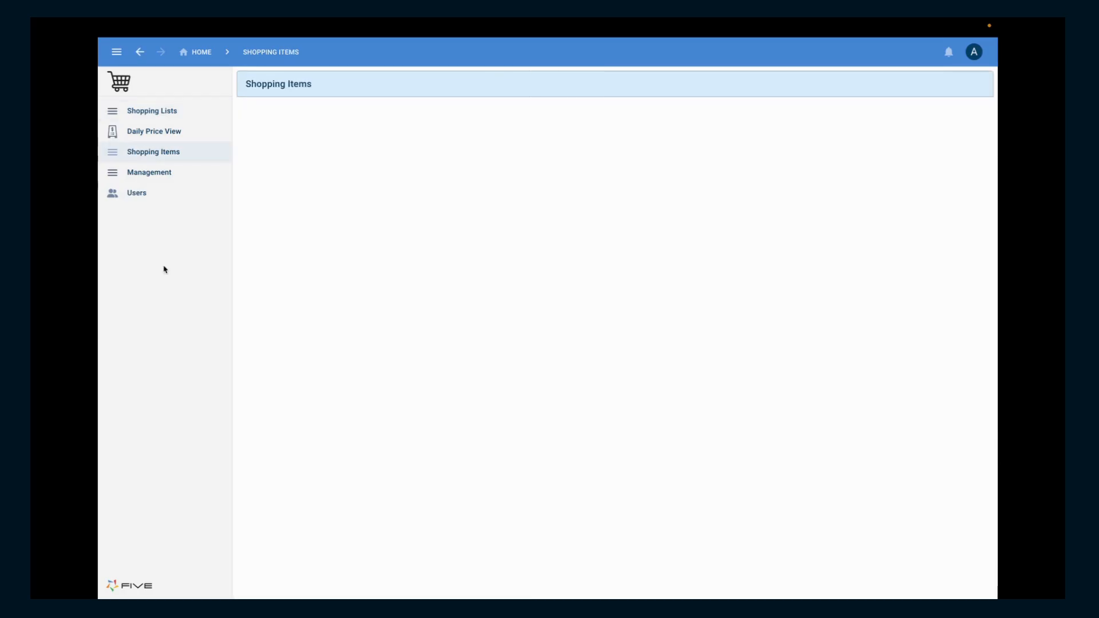
click(167, 177)
click(177, 197)
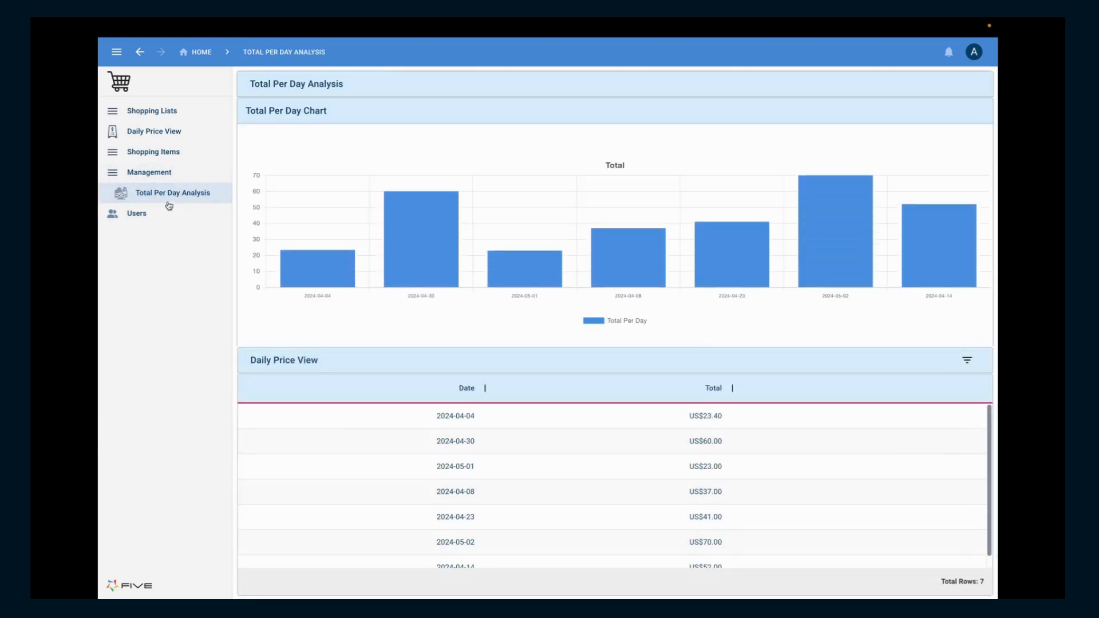
Step: Start a new record in Users and fill in the user ID, the user's full name and the e-mail address
click(160, 217)
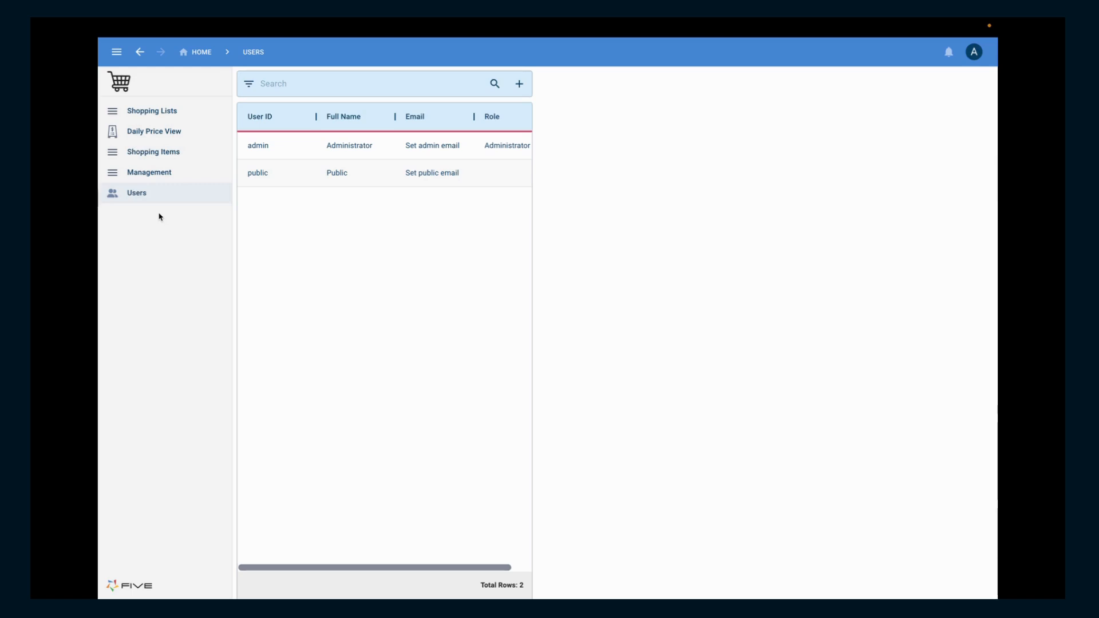
click(519, 84)
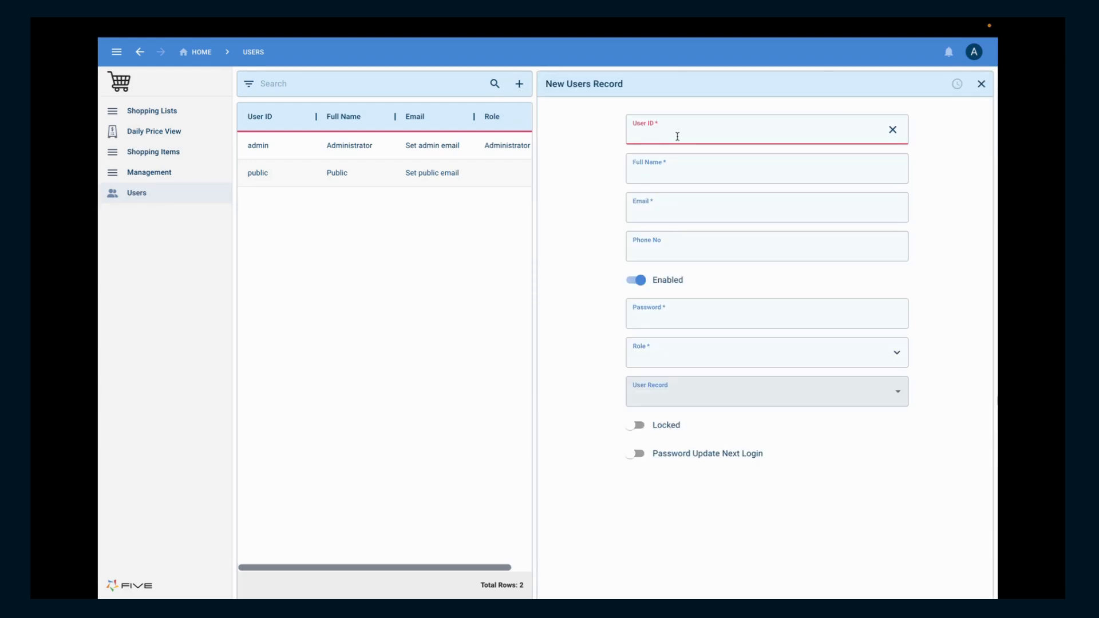
text(jo)
click(695, 164)
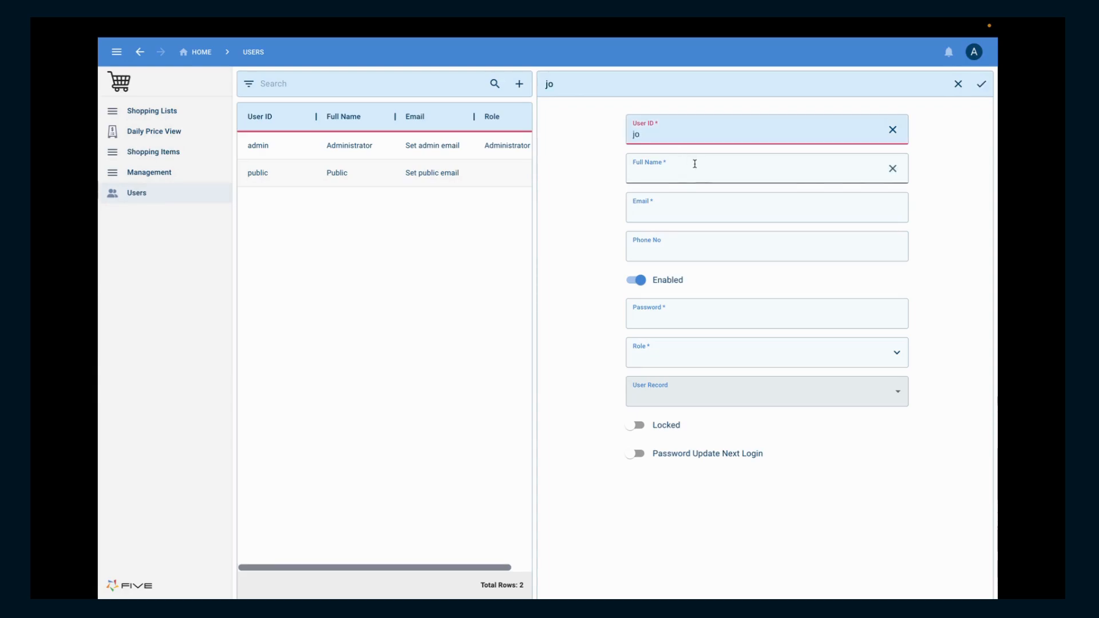
text(Jo )
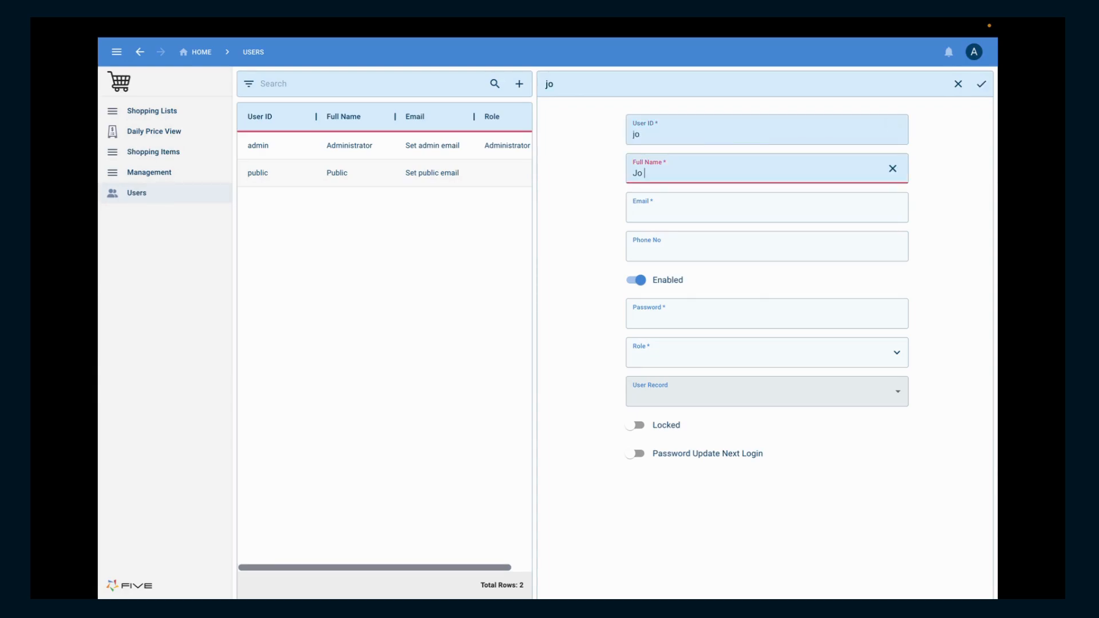
text(Test)
click(696, 202)
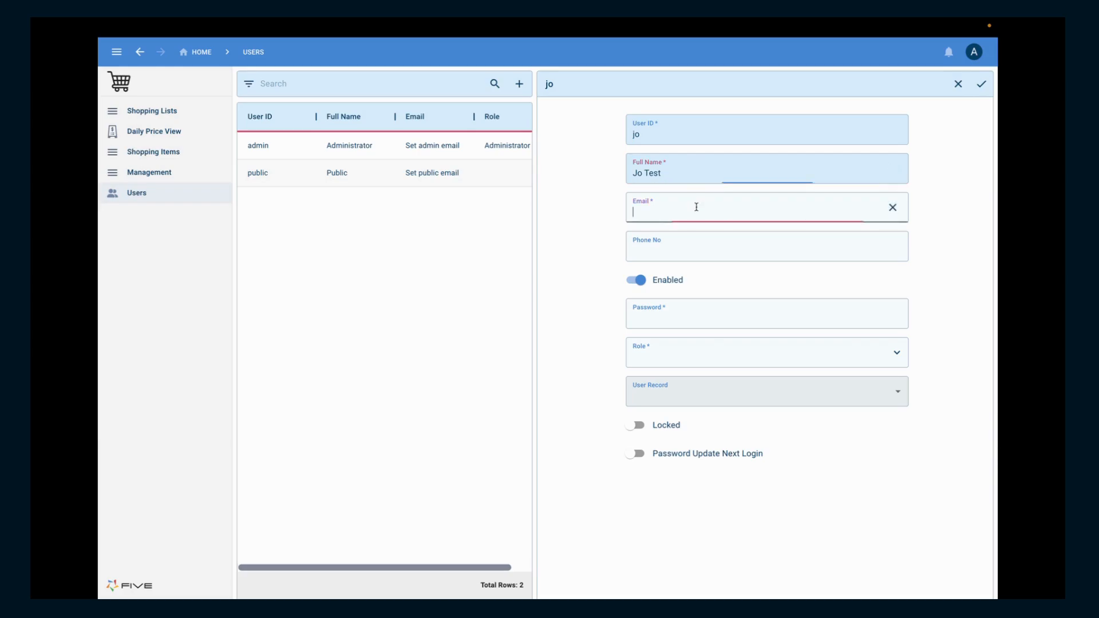
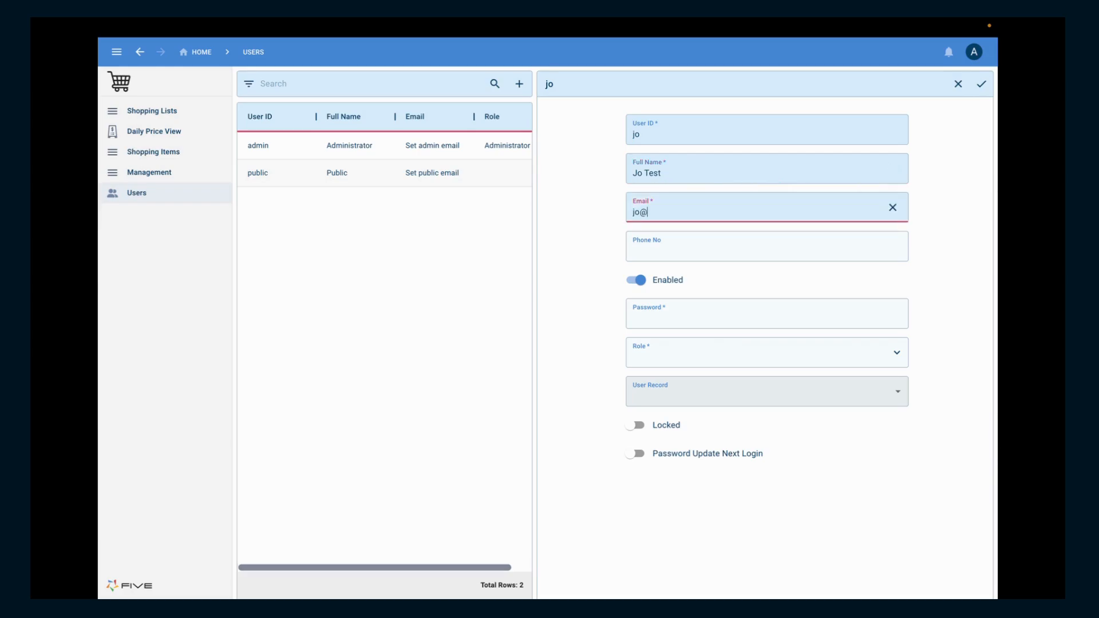
Step: Enter the account password for the new user record
click(715, 302)
click(715, 302)
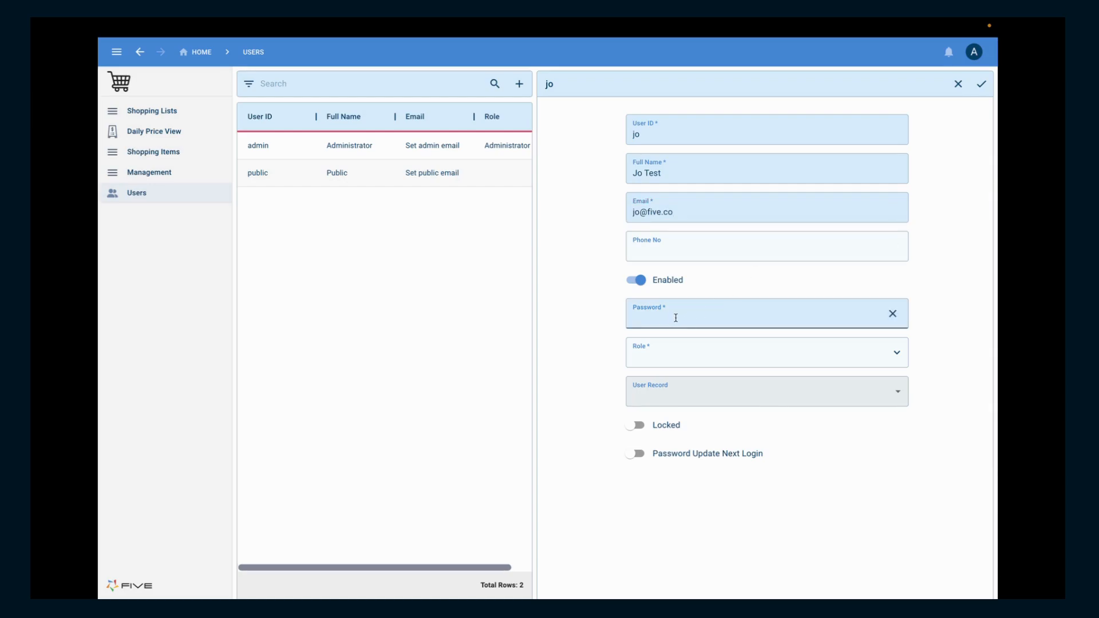
click(675, 318)
text(••••)
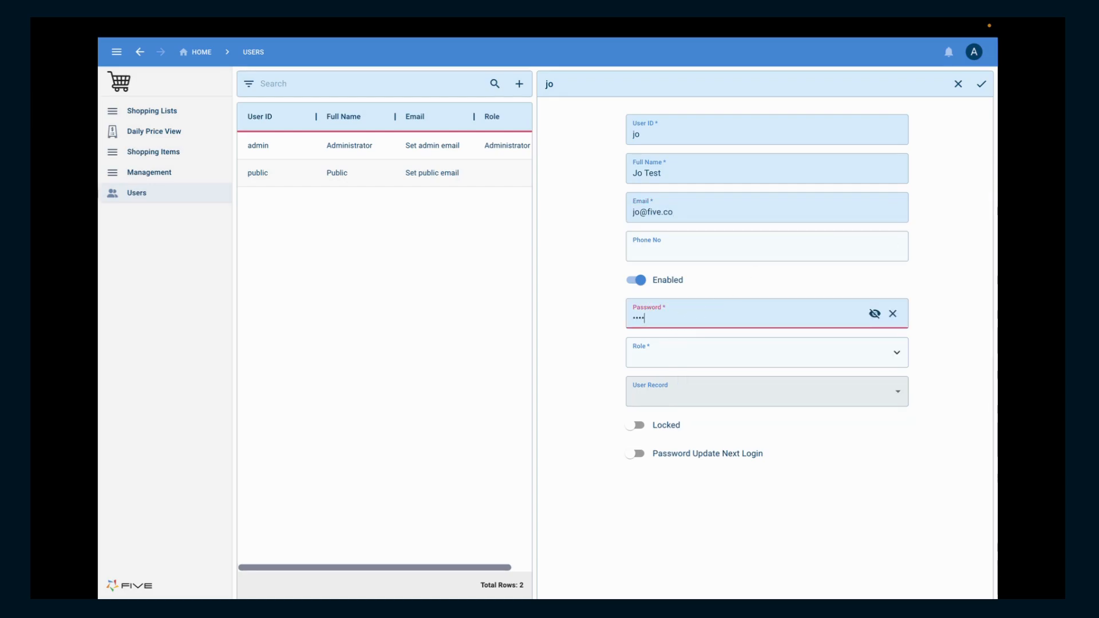
text(••••)
click(578, 379)
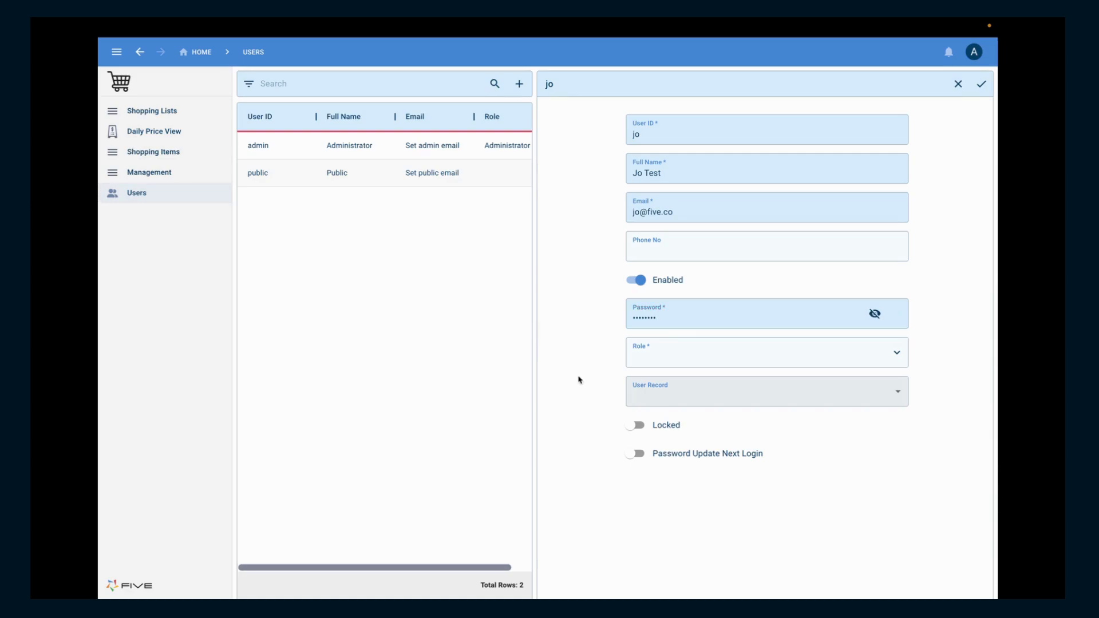
Step: Assign the Management role to the new user and save the record
click(697, 355)
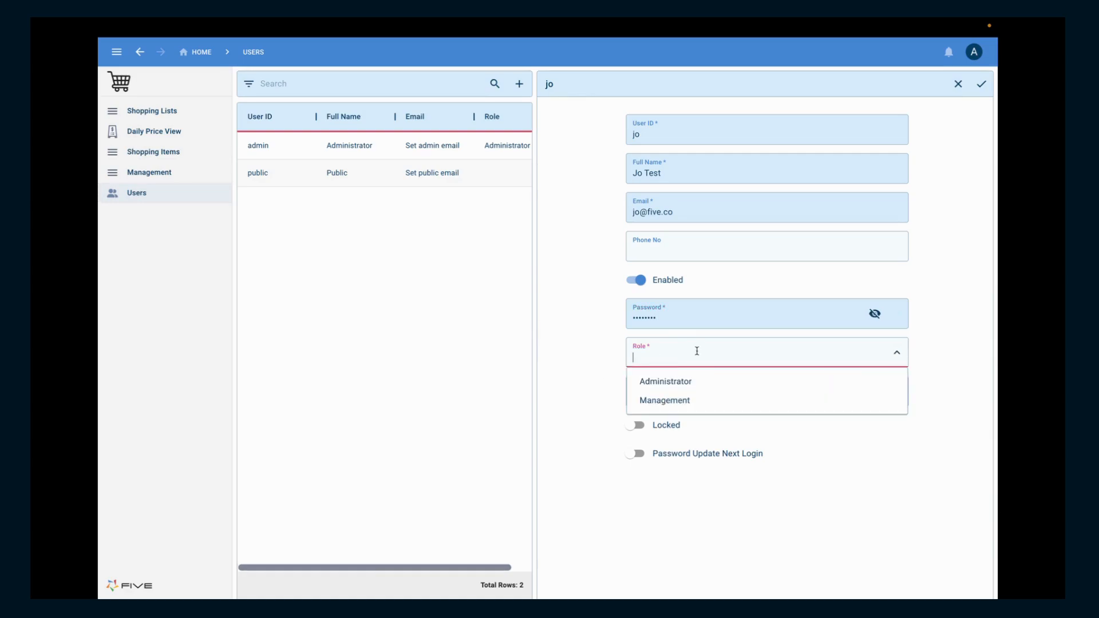
click(686, 401)
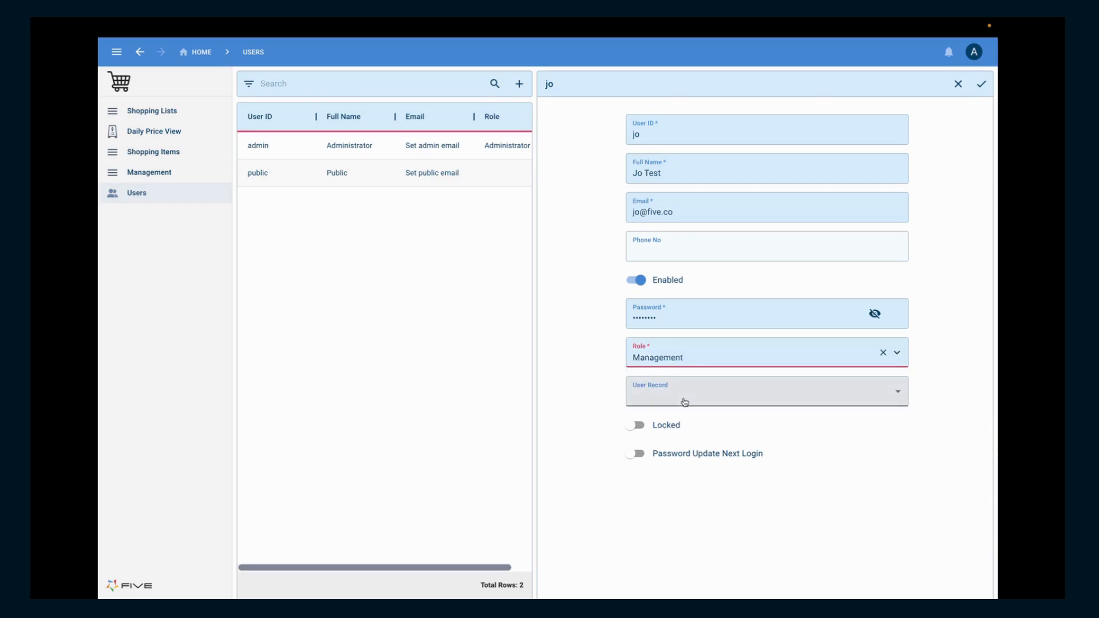
click(980, 86)
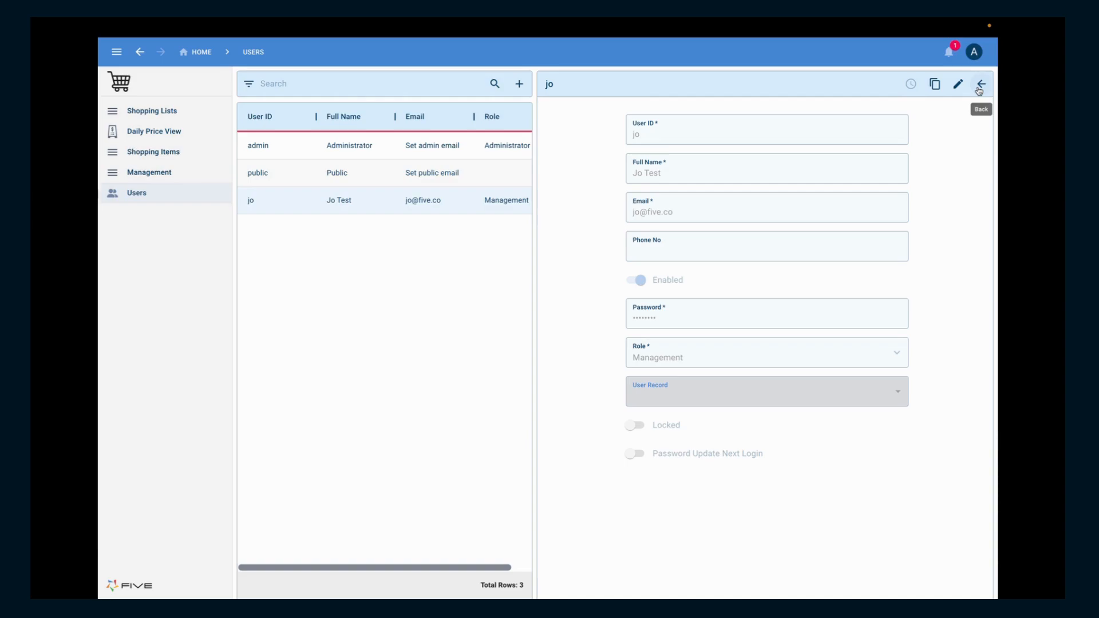
Step: Log out of the administrator account and sign in with the new Management user's username and password
click(974, 51)
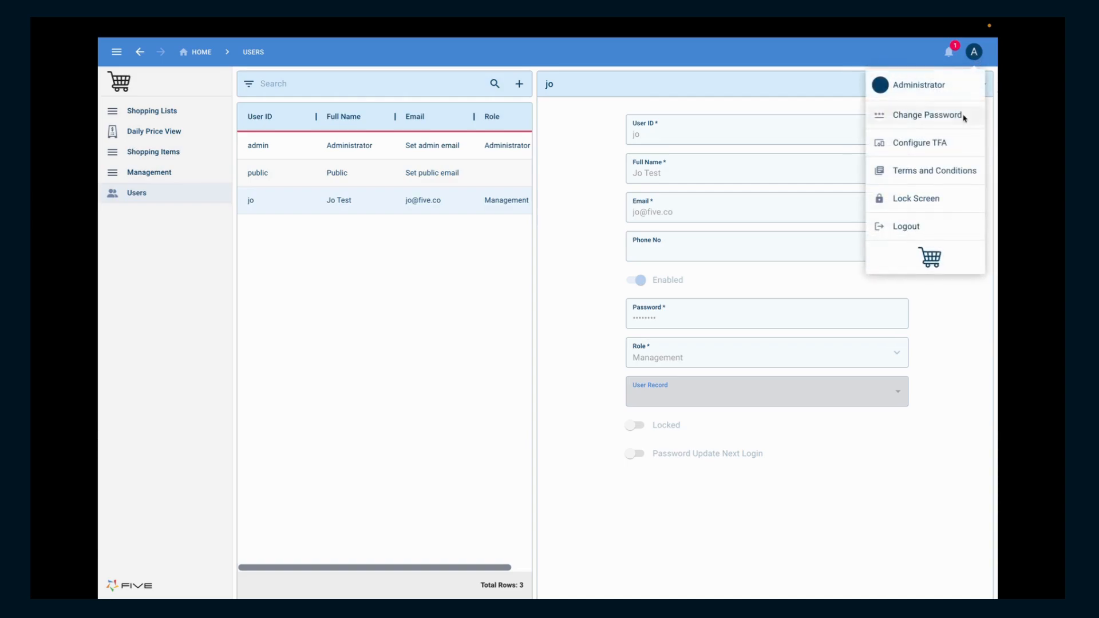
click(917, 227)
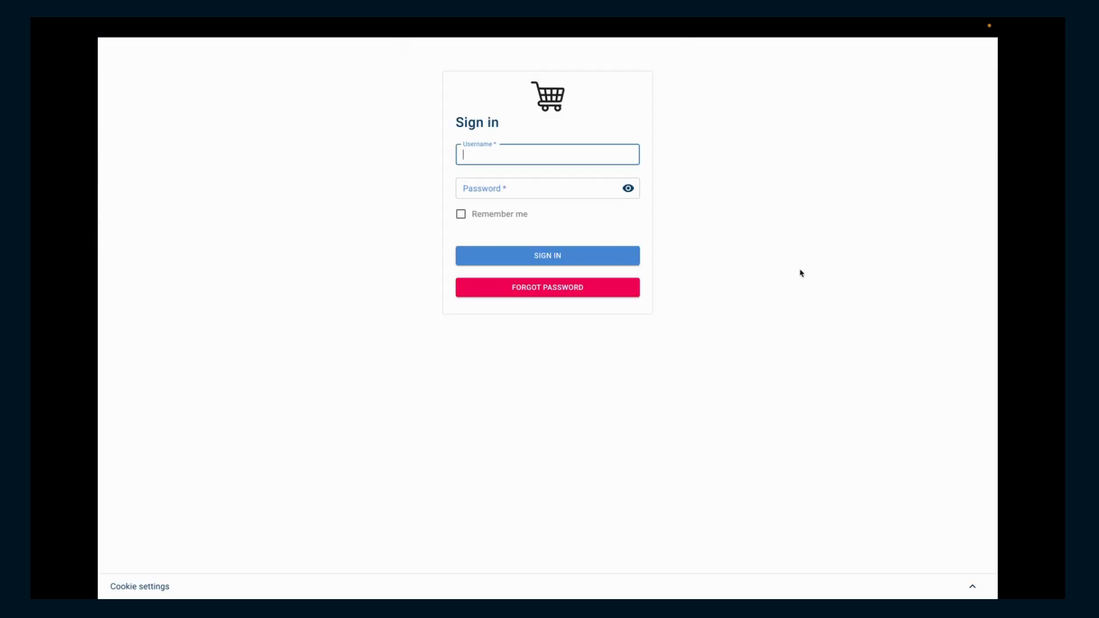
text(jo)
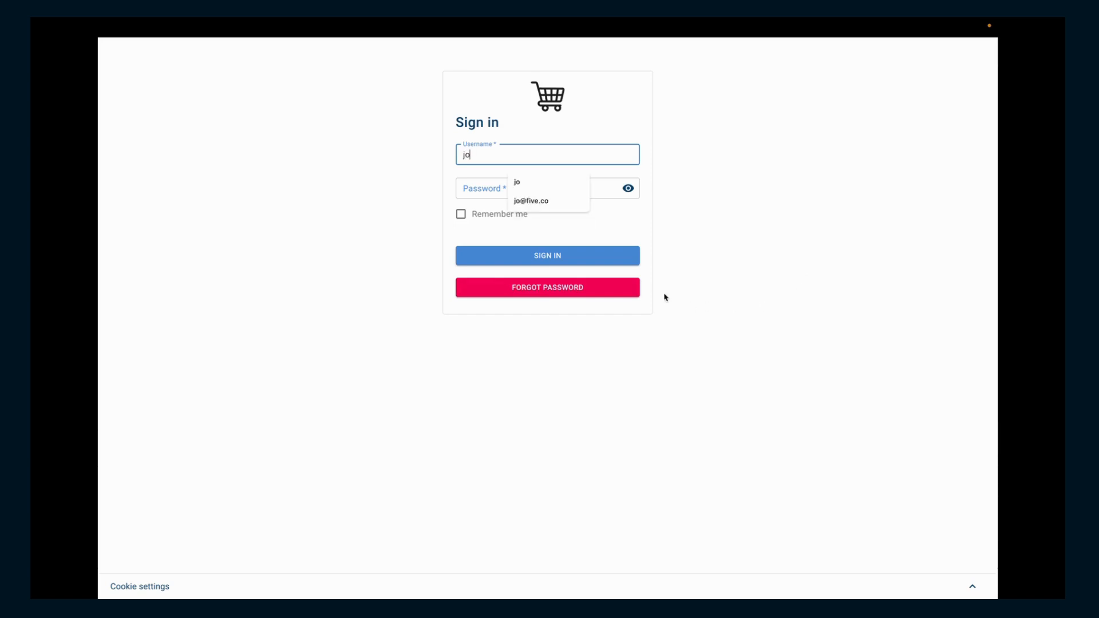
click(497, 190)
text(********)
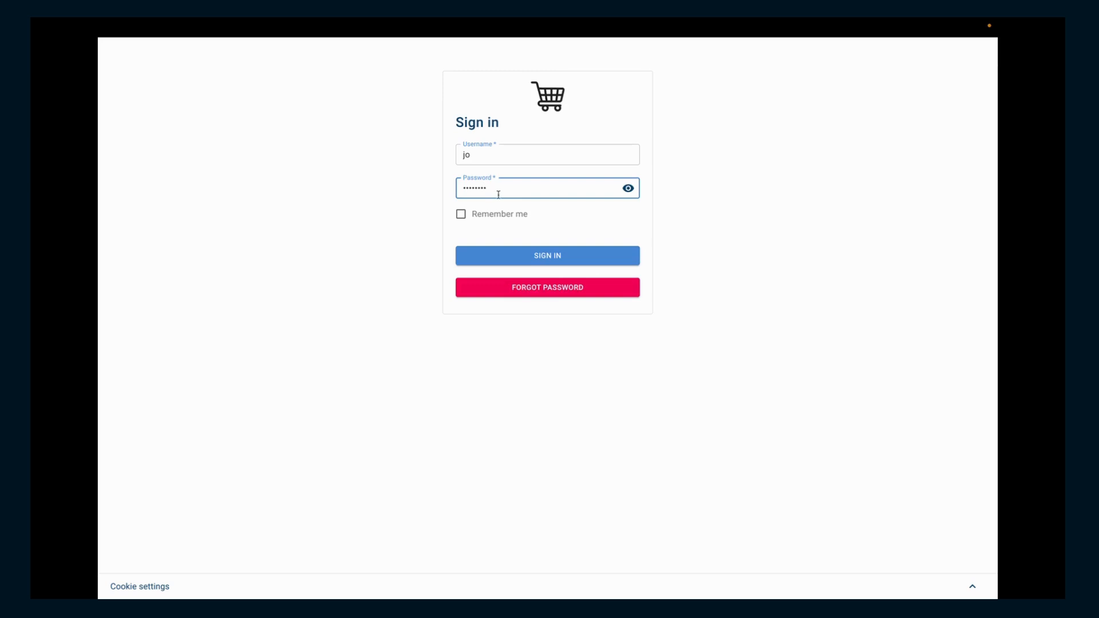
click(559, 255)
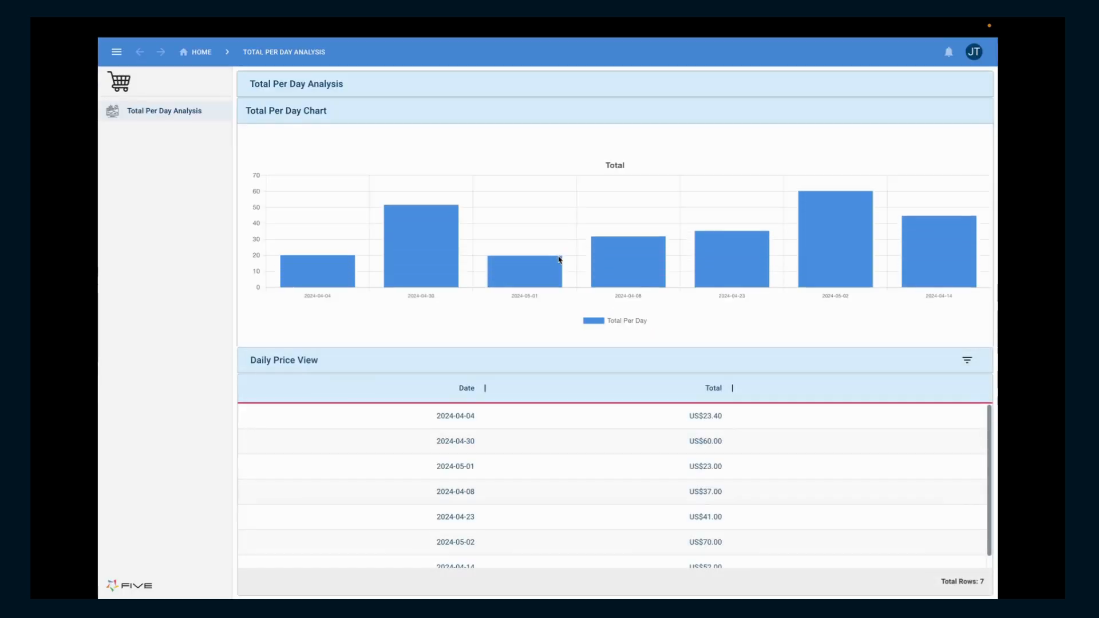